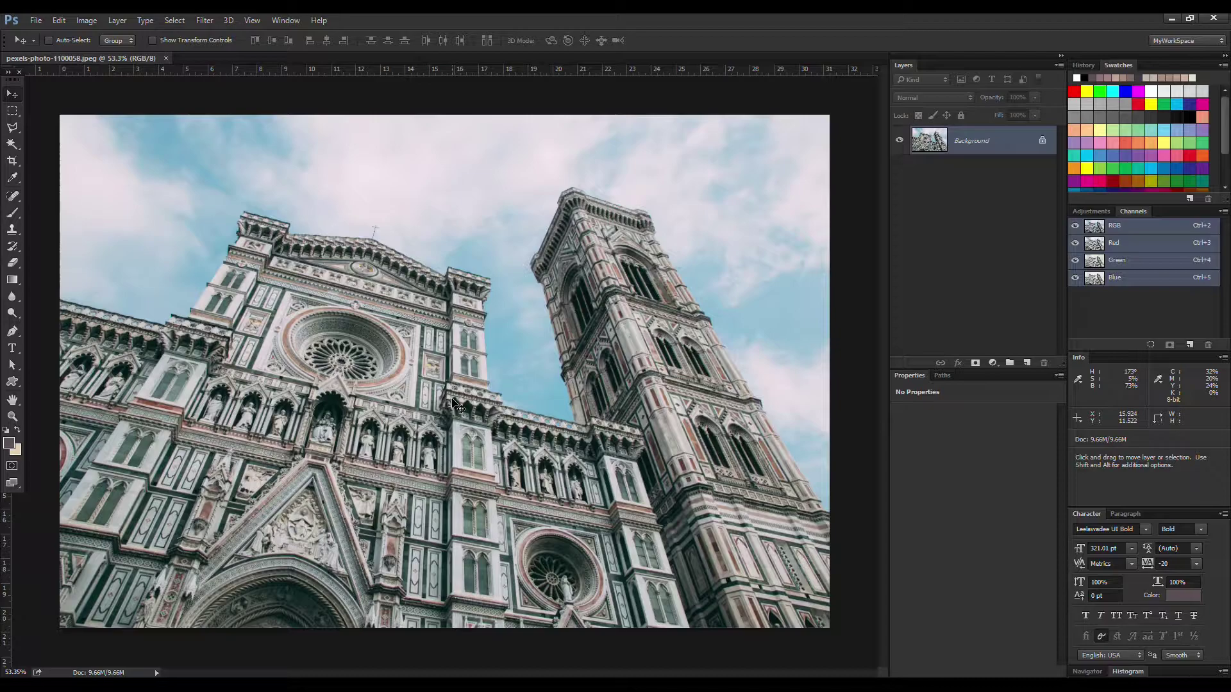
key(z)
drag(453, 403, 456, 403)
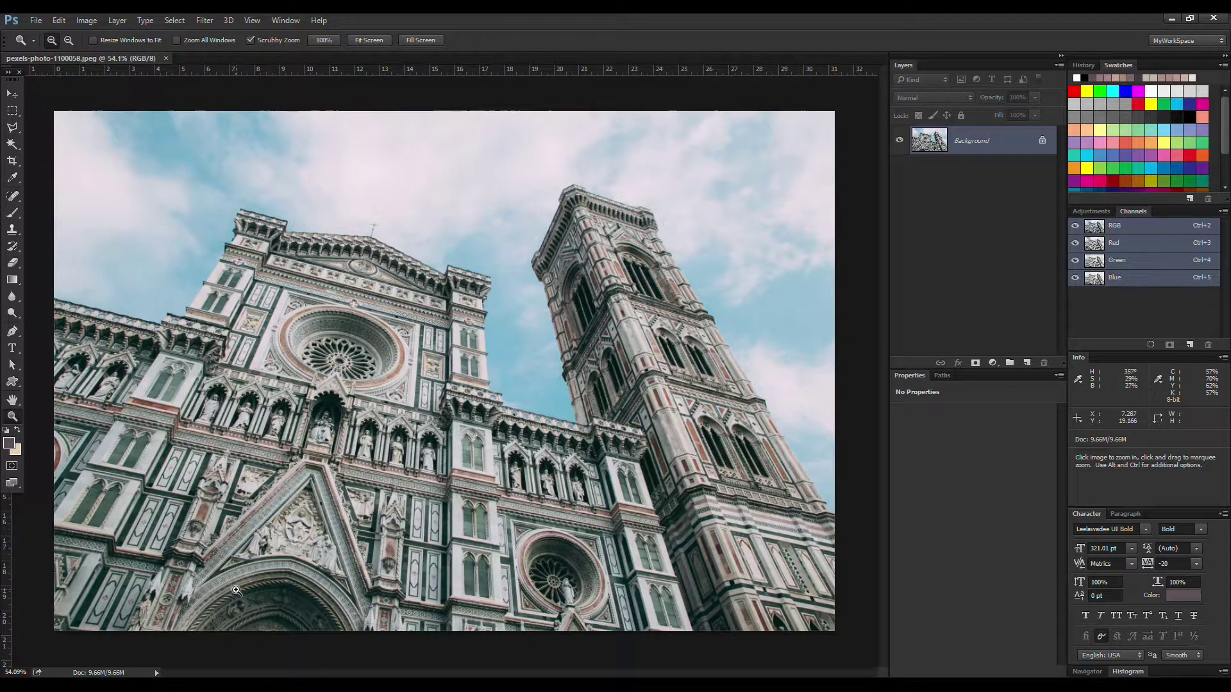
drag(160, 315, 233, 256)
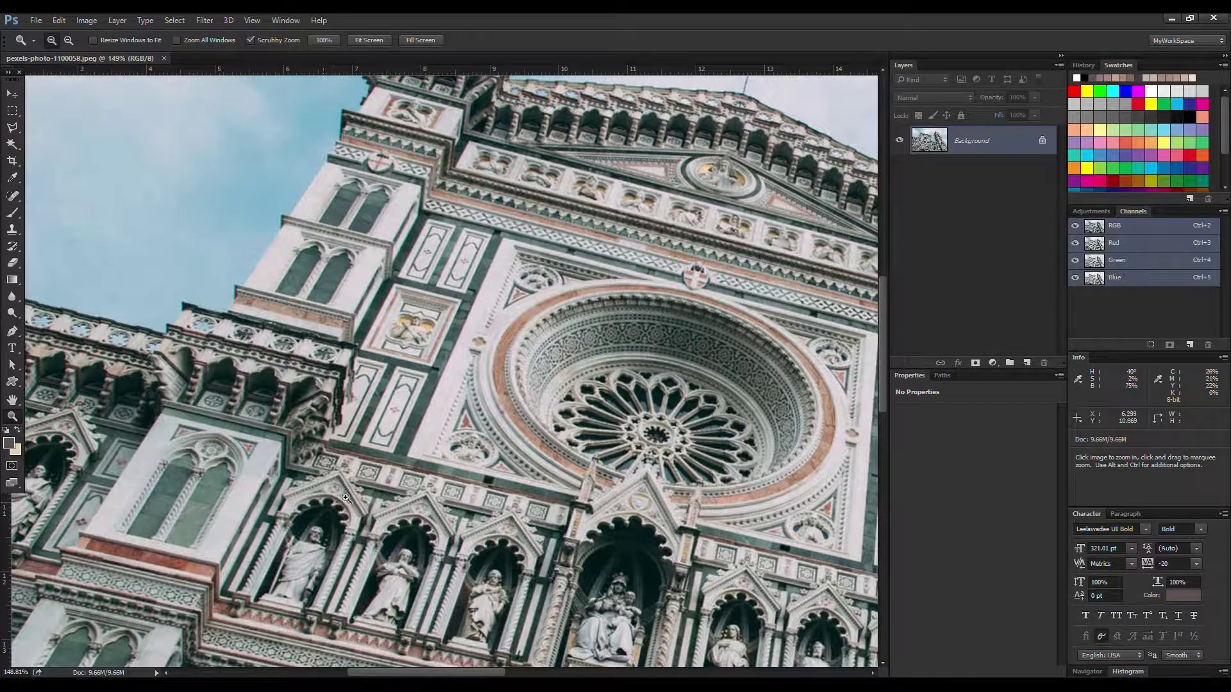
scroll(379, 202, up, 1)
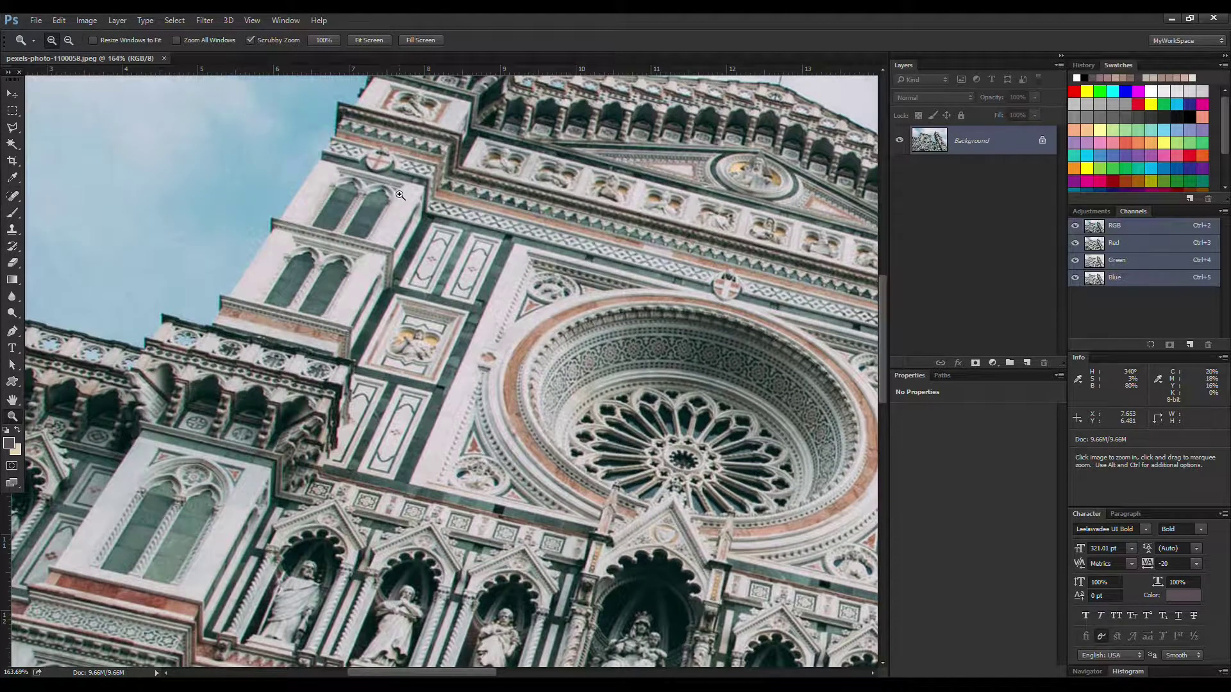
scroll(399, 194, down, 6)
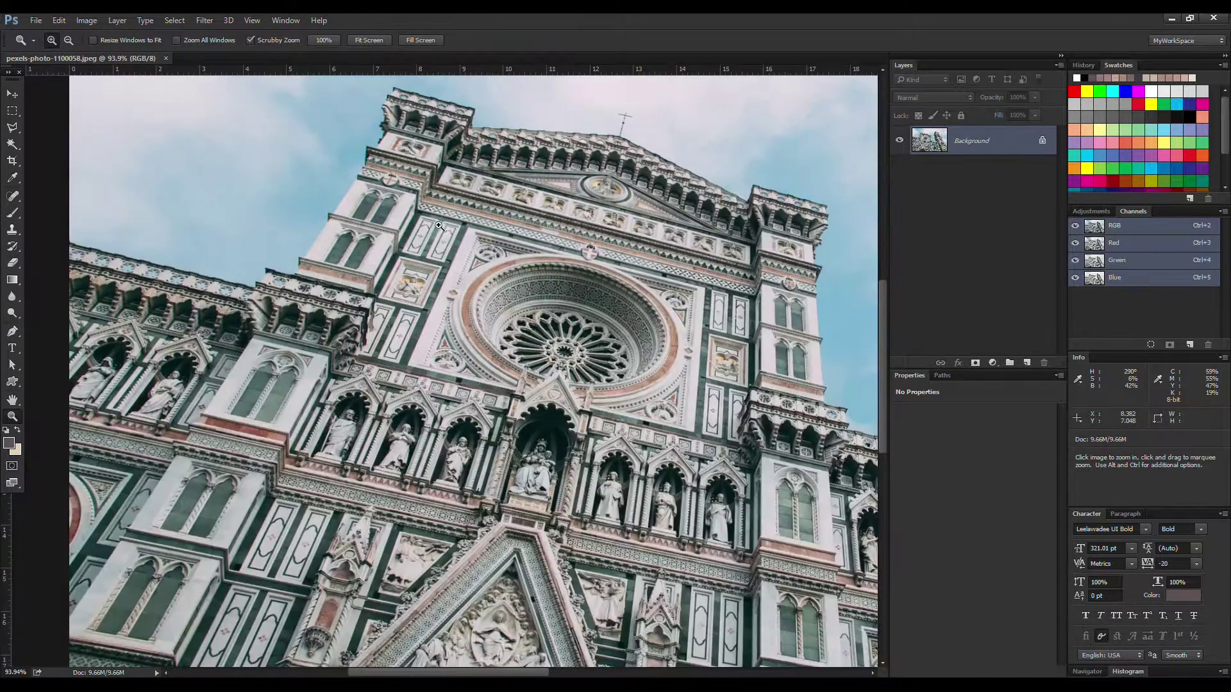
Step: Add a layer mask to the photo layer and activate the Brush tool for manual masking
click(975, 364)
scroll(511, 175, up, 7)
key(b)
scroll(407, 219, up, 5)
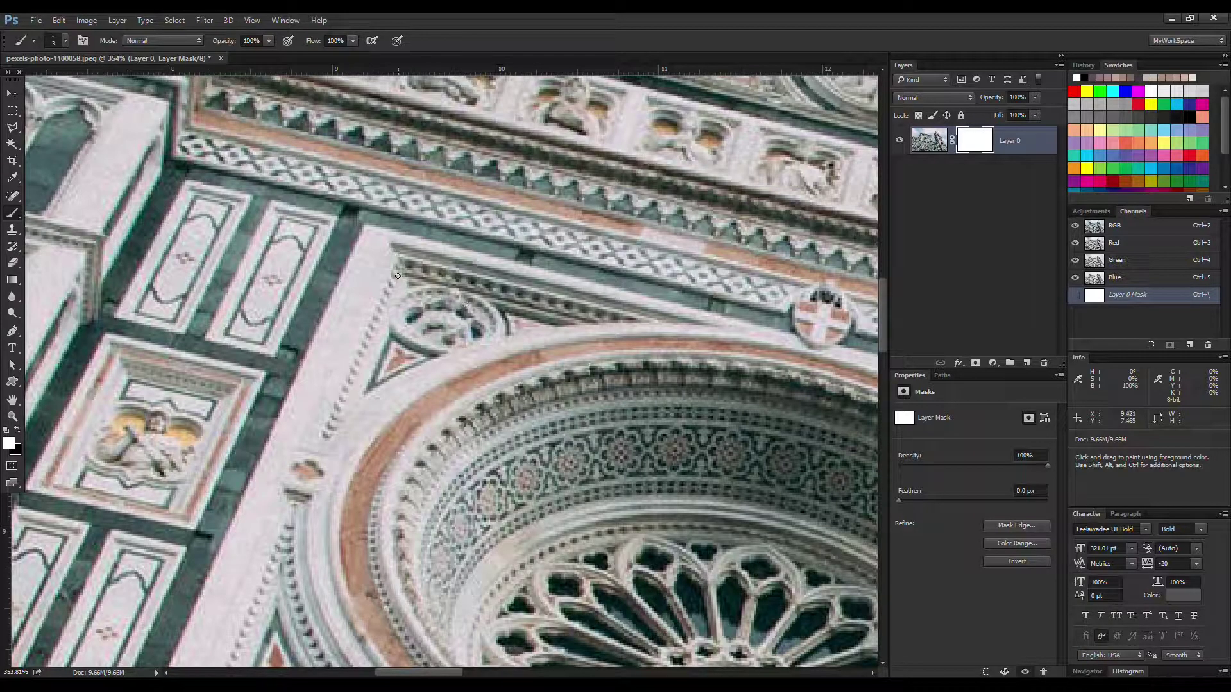
scroll(385, 307, down, 5)
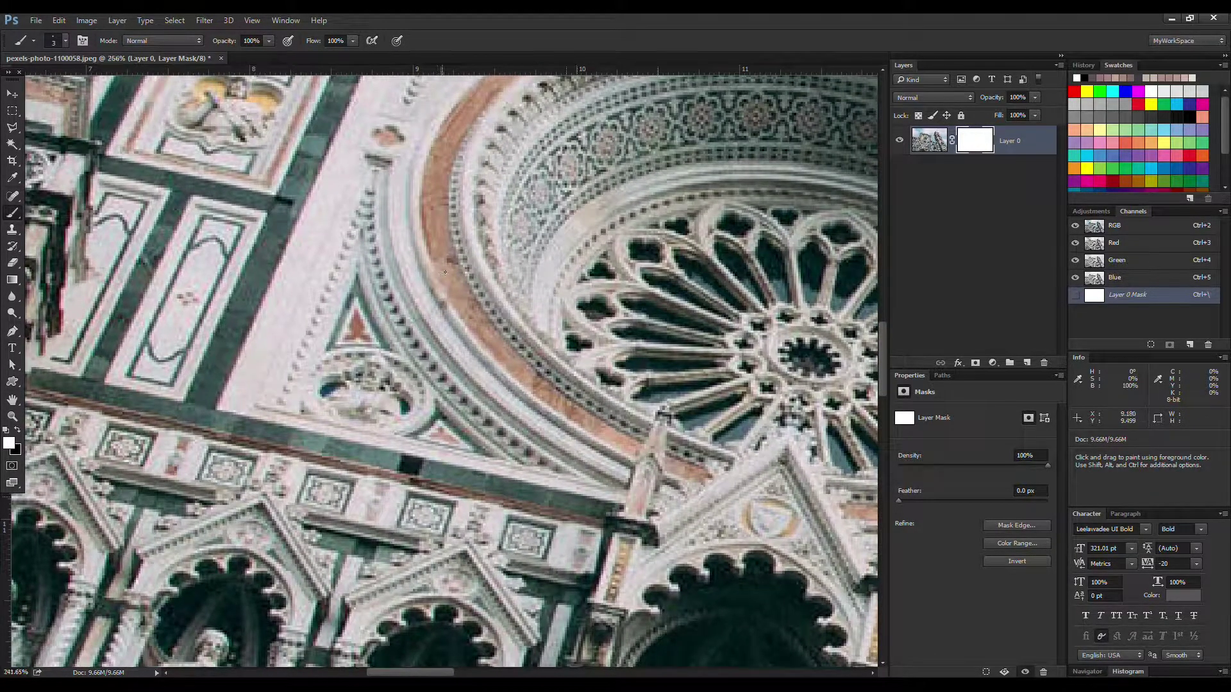
key(ctrl+0)
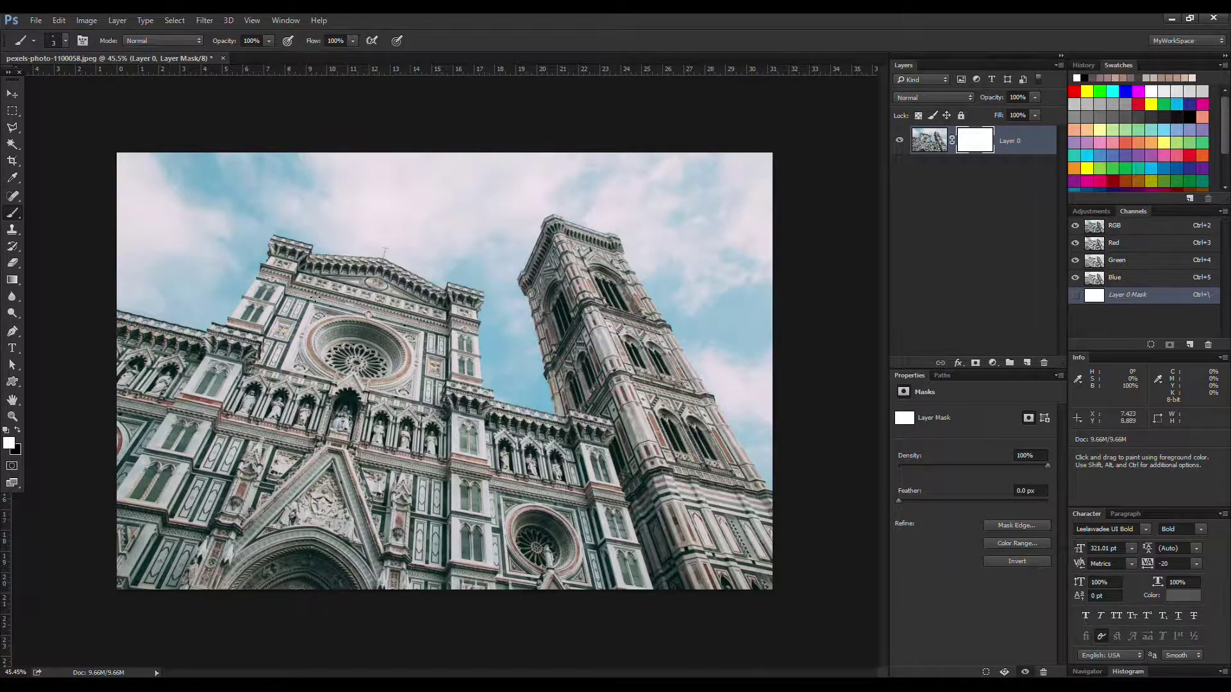
scroll(359, 276, up, 4)
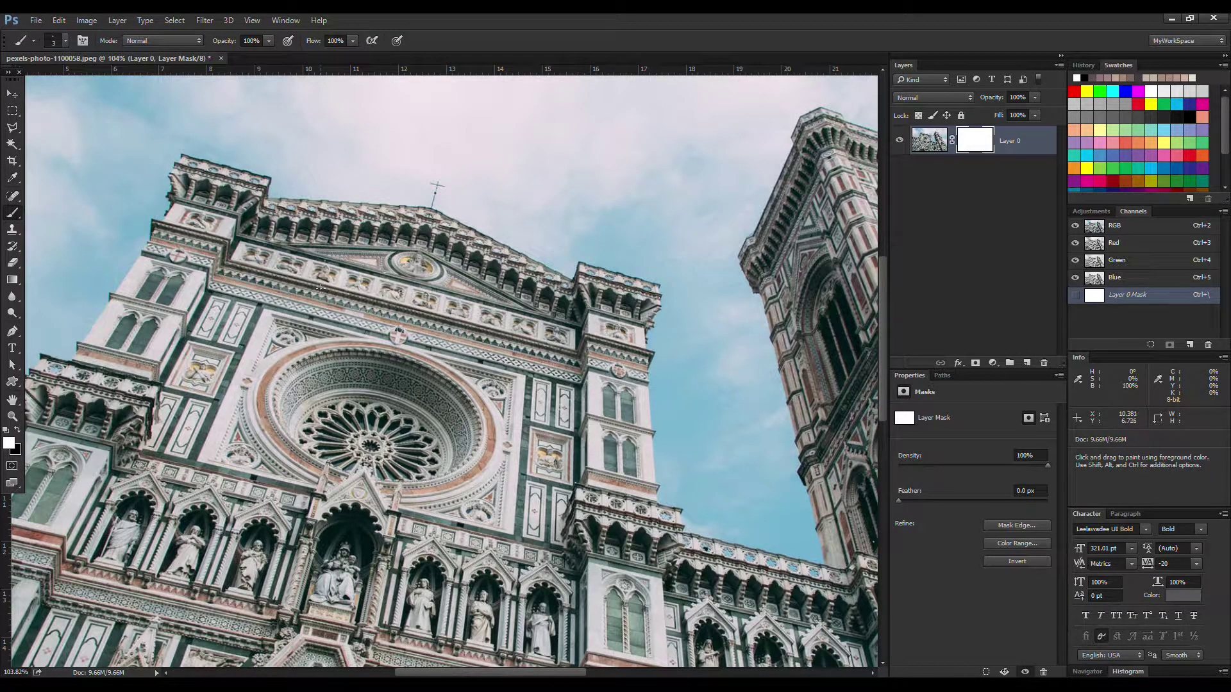
Step: Remove the photo's layer mask, applying it to the layer
drag(984, 146, 1044, 364)
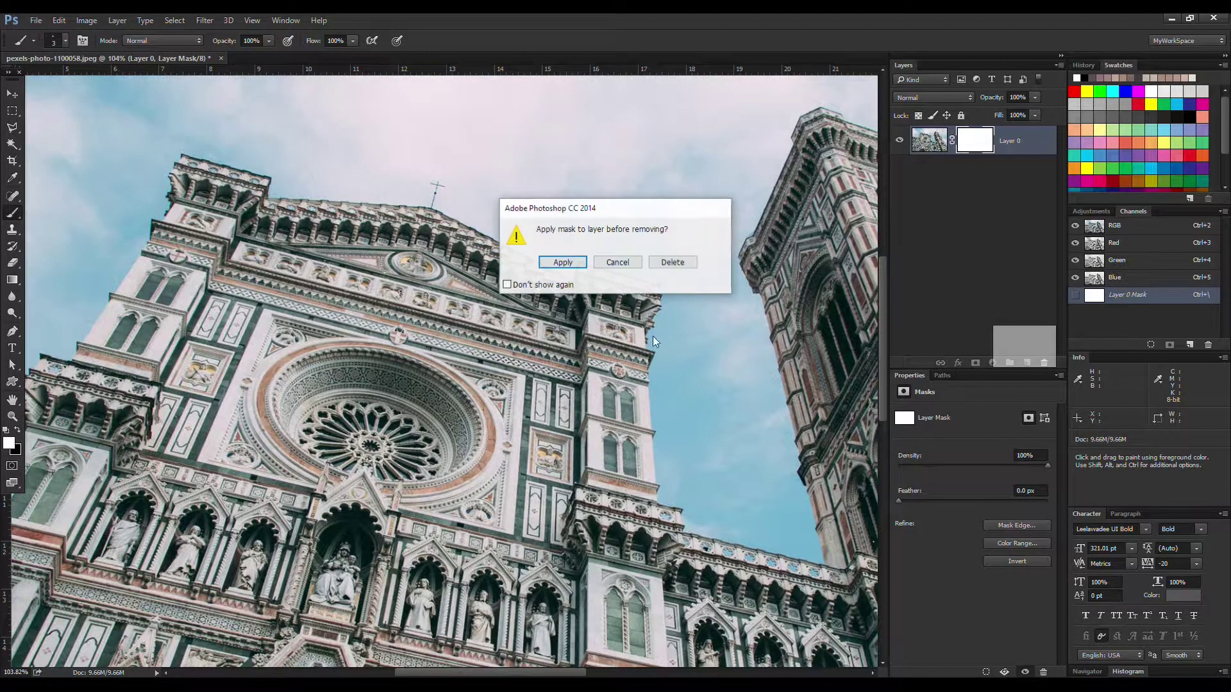
click(562, 263)
scroll(493, 218, down, 5)
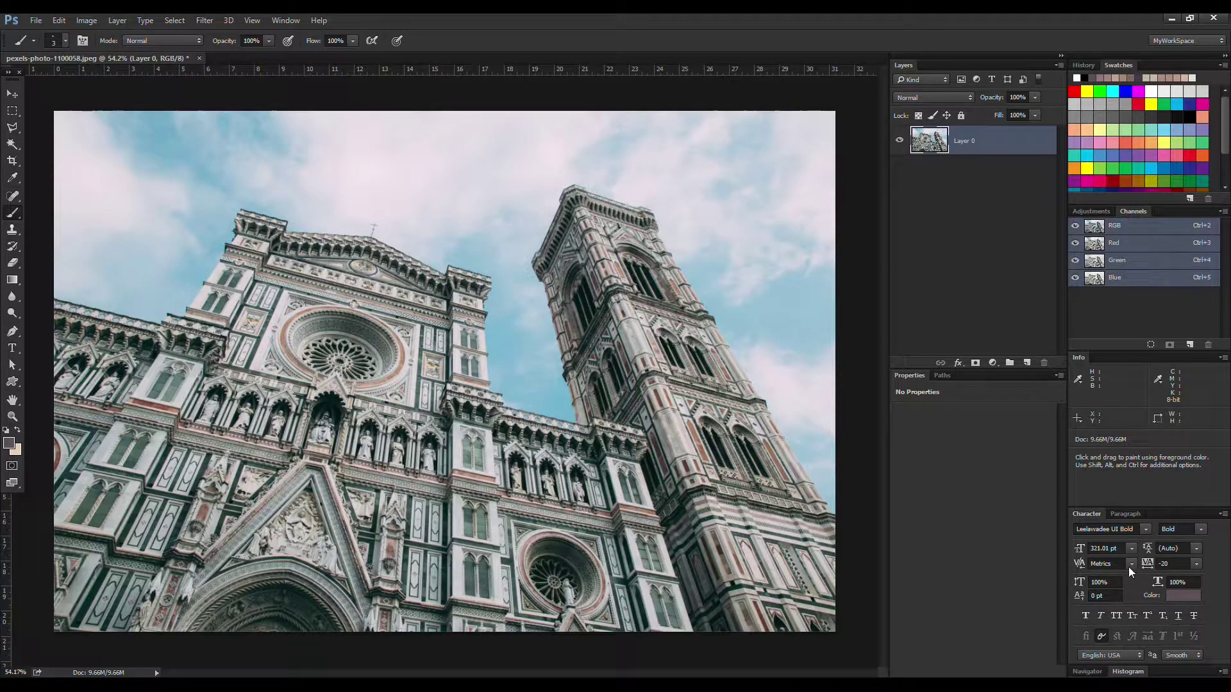
Step: View the Red, Green and Blue channels one at a time and compare their contrast between building and sky
click(285, 21)
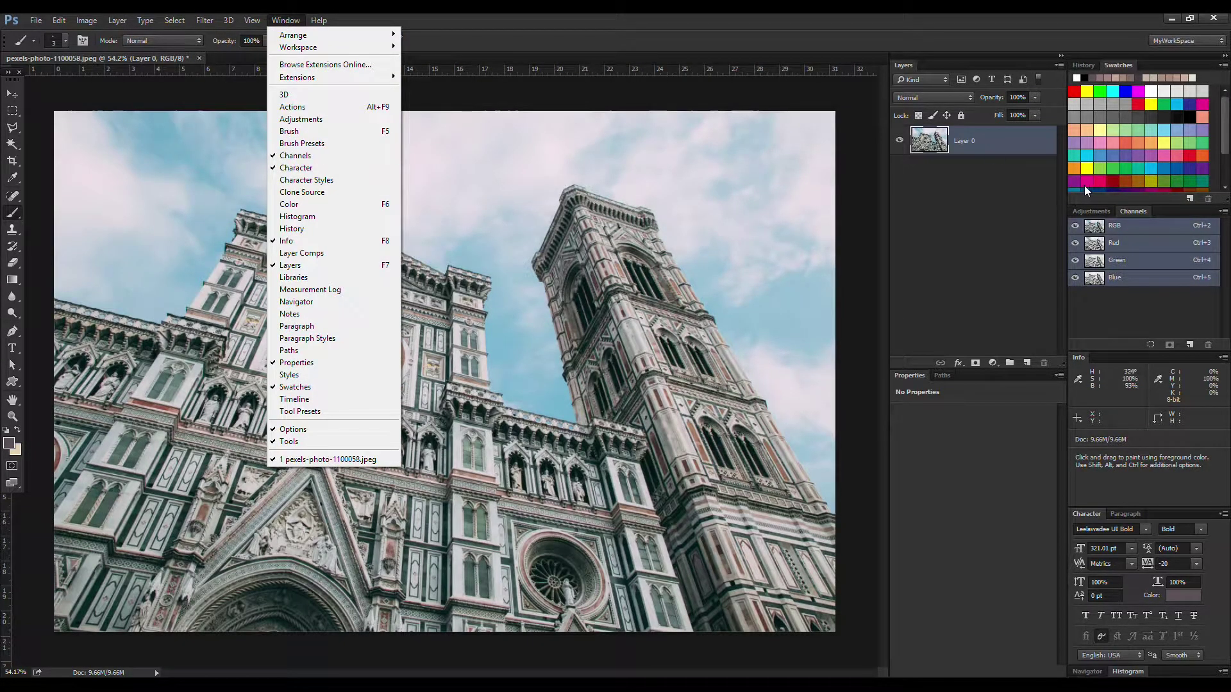
click(1134, 210)
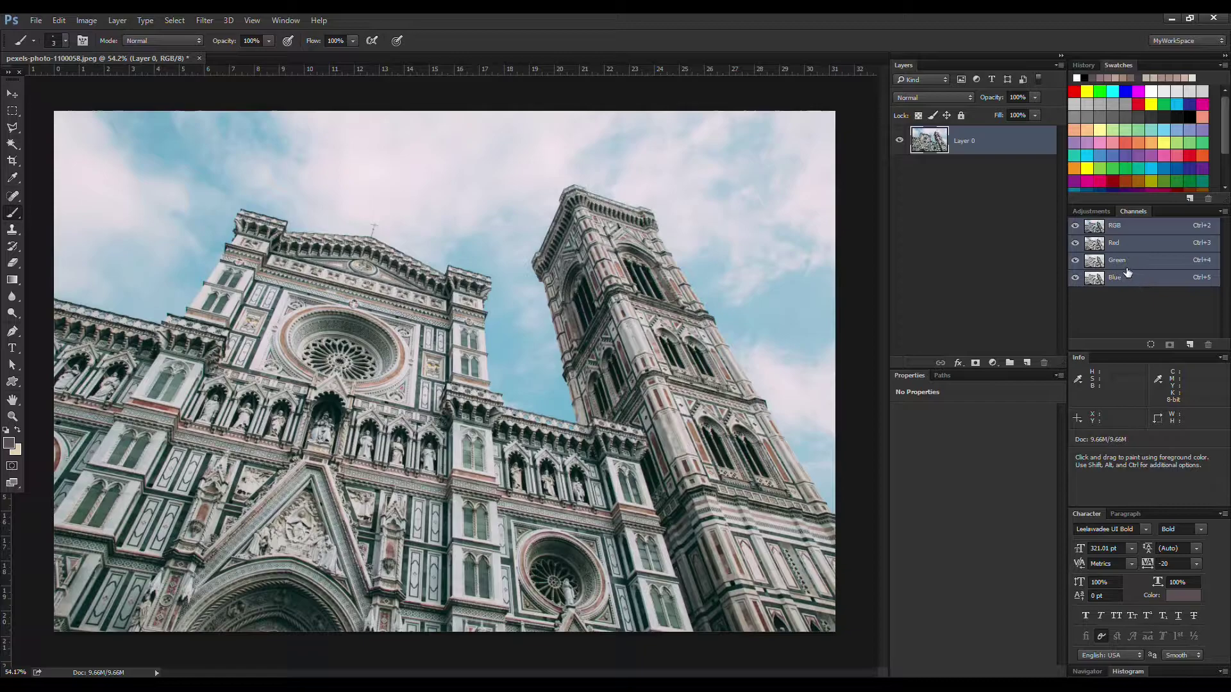
click(1128, 247)
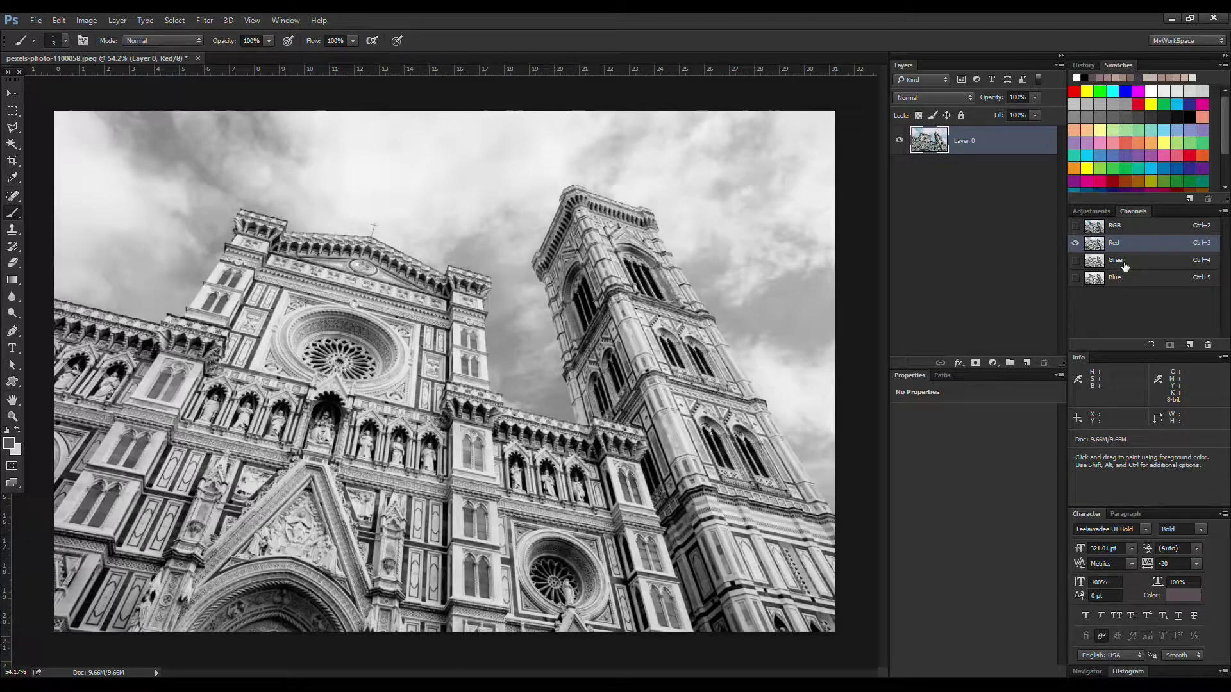
click(1124, 266)
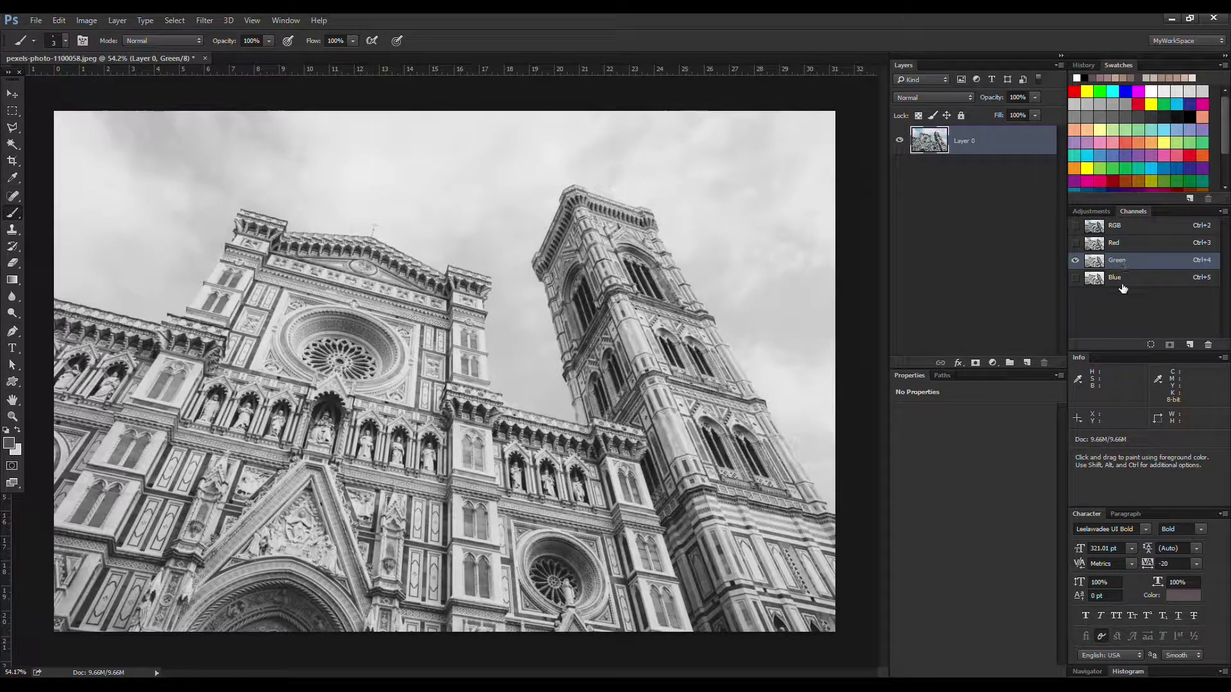
click(1122, 282)
click(1125, 263)
click(1127, 250)
click(1130, 278)
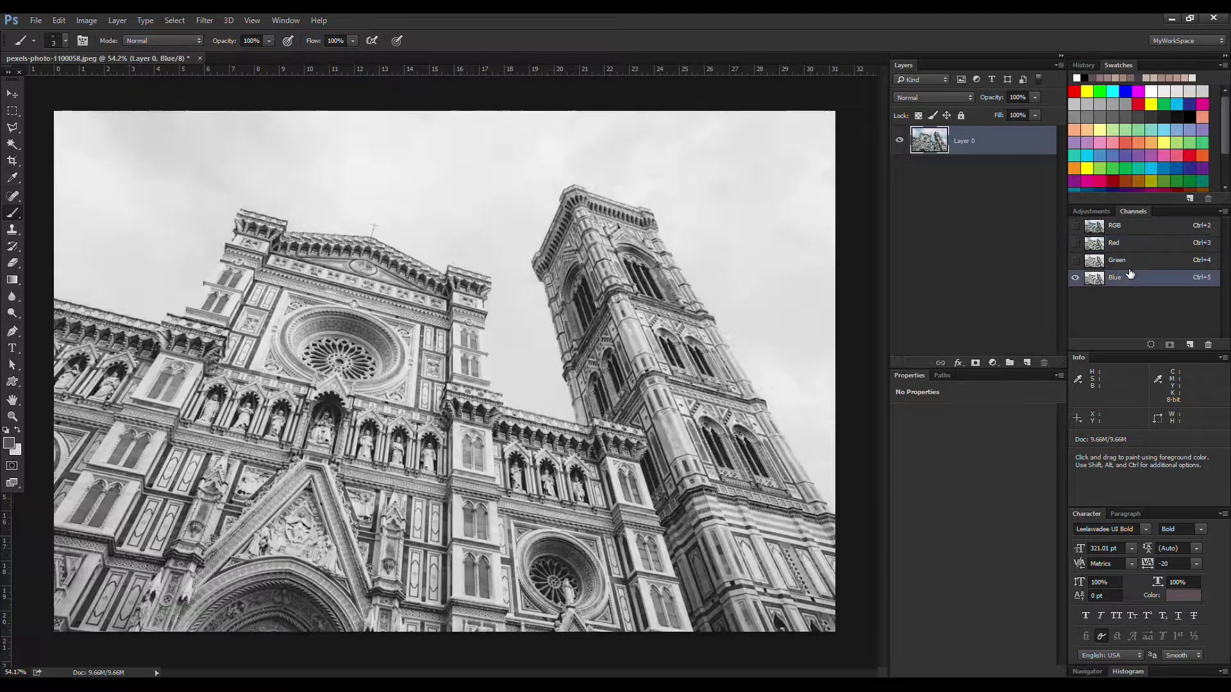
click(1135, 252)
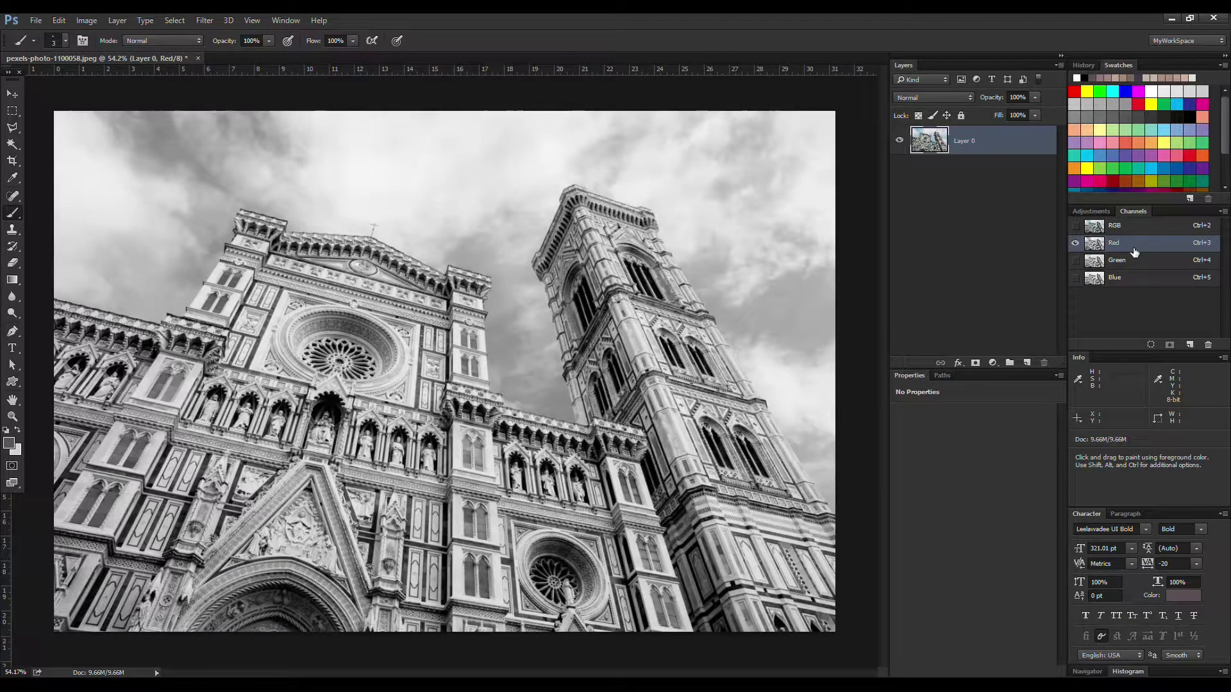
click(1128, 274)
Step: Duplicate the Red channel and rename the copy Mask
click(1134, 245)
drag(1194, 244, 1190, 348)
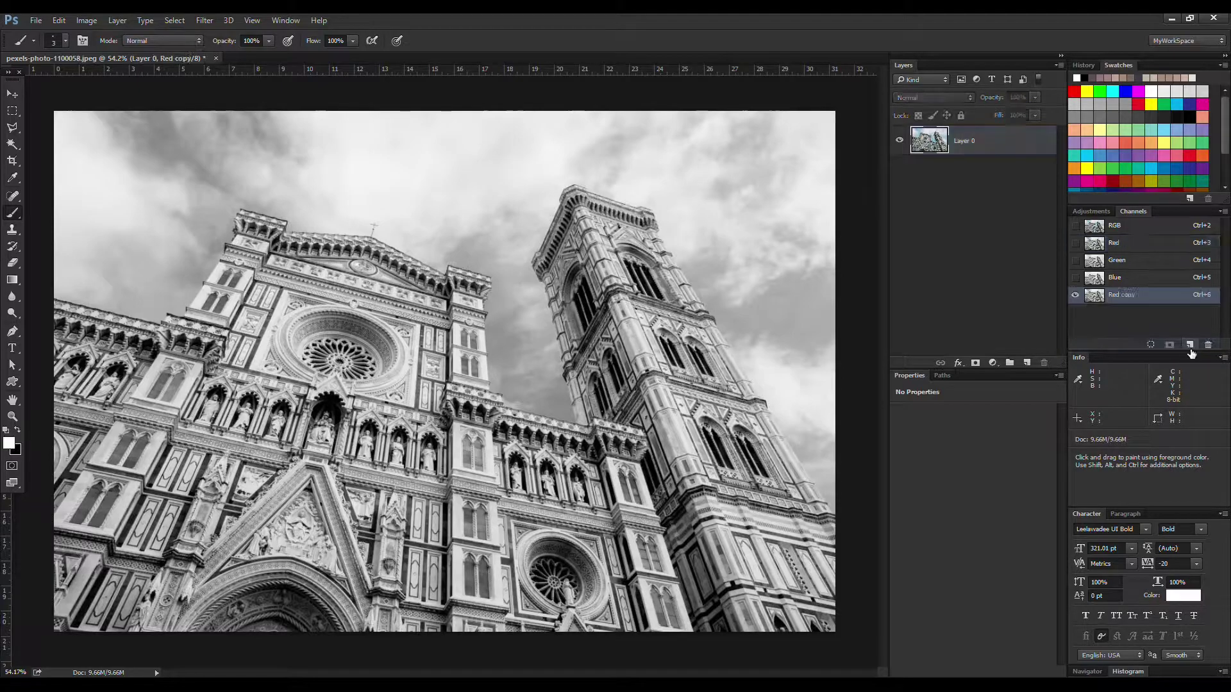
double_click(1125, 295)
text(Mask)
key(Return)
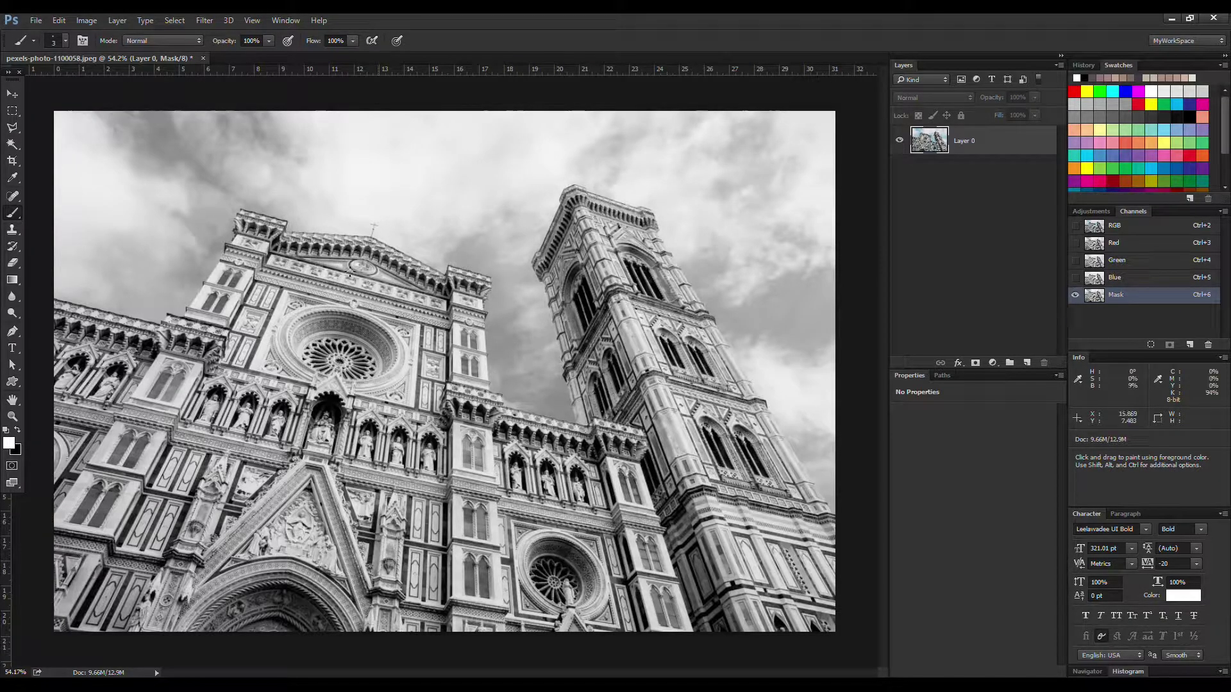
Step: Apply the Find Edges filter to the Mask channel
click(214, 18)
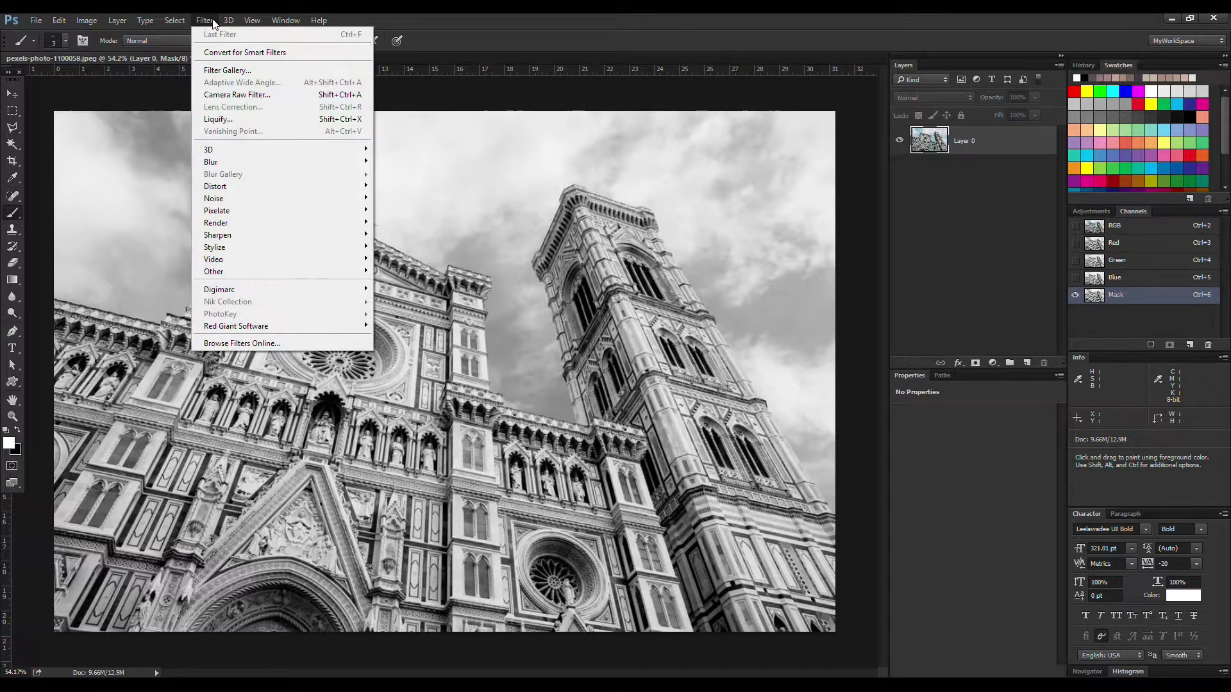
mouse_move(278, 250)
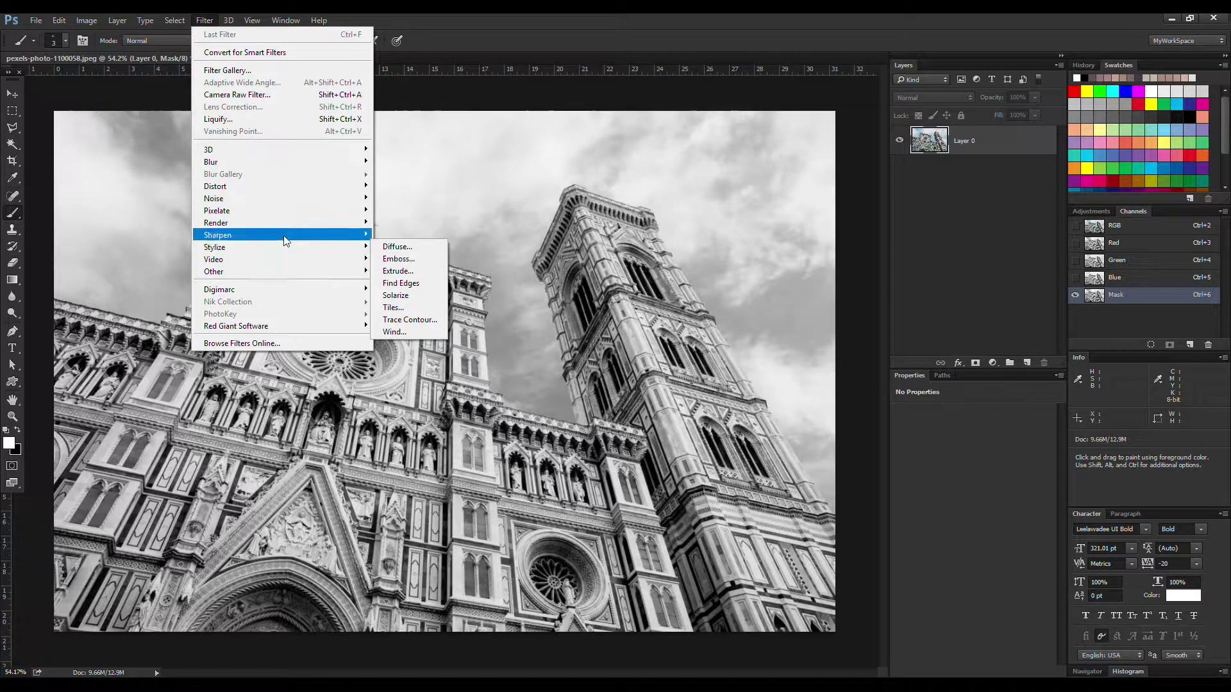
click(412, 283)
scroll(406, 214, up, 5)
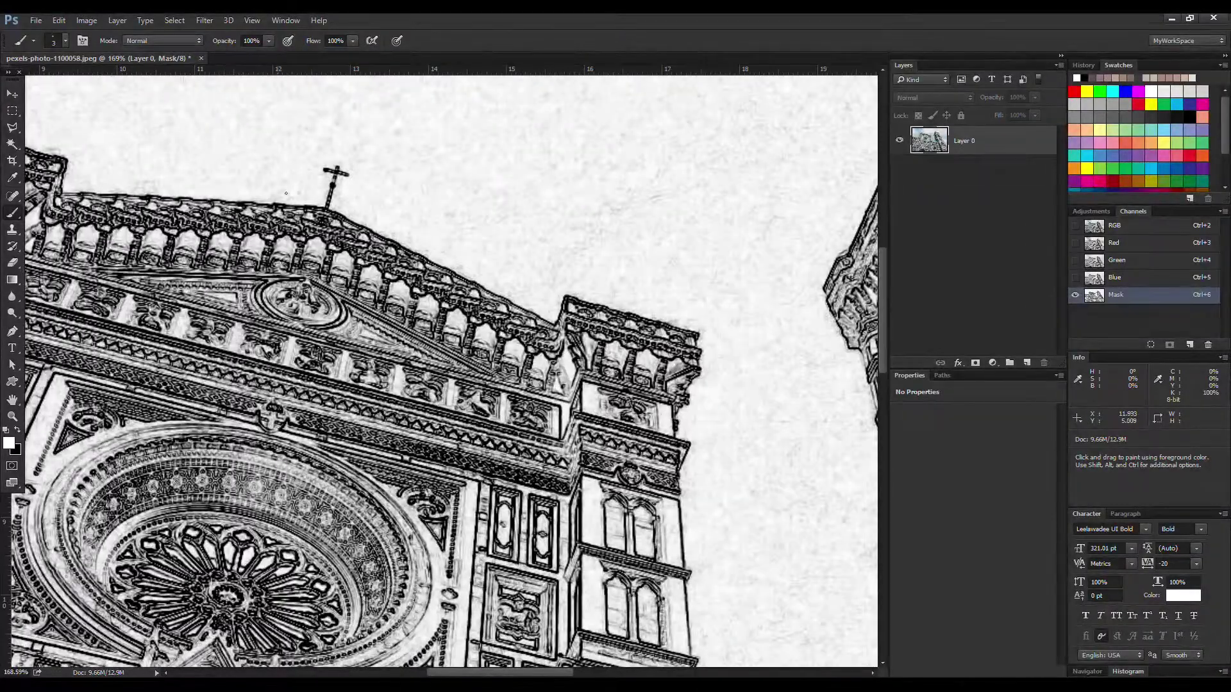
scroll(269, 243, down, 4)
scroll(301, 206, down, 3)
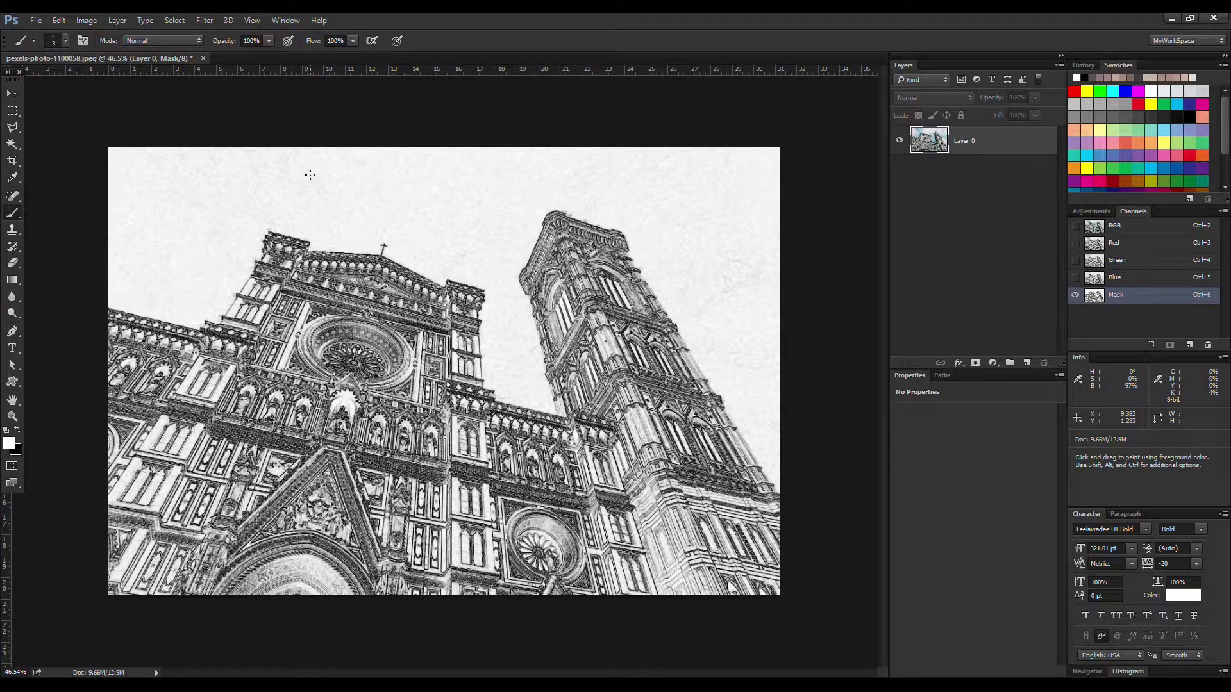
Step: Invert the Mask channel so the edges are white on black
scroll(309, 176, up, 5)
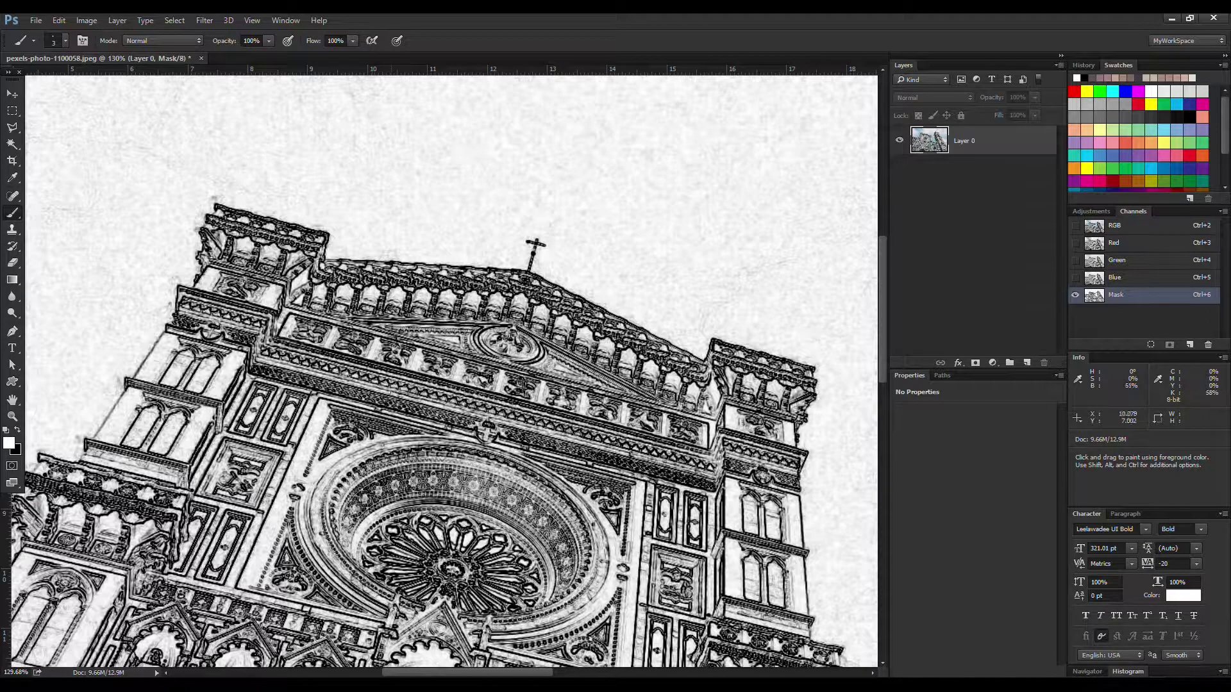
scroll(328, 384, up, 2)
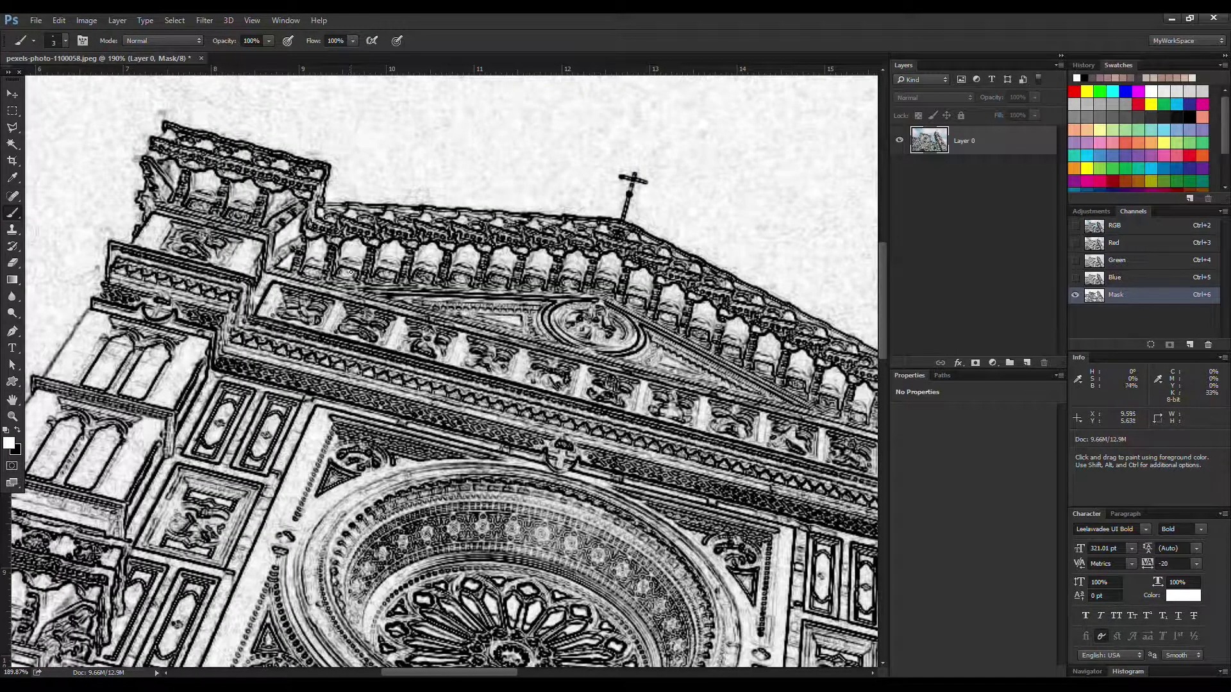
scroll(399, 212, up, 2)
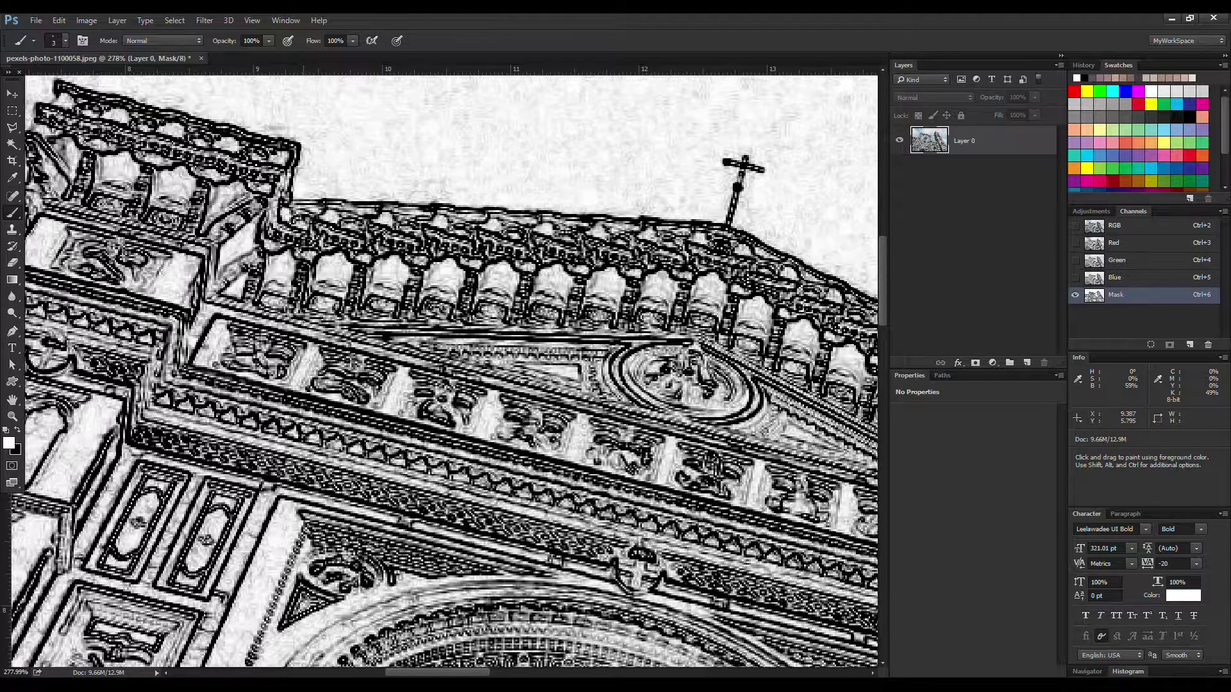
key(ctrl+i)
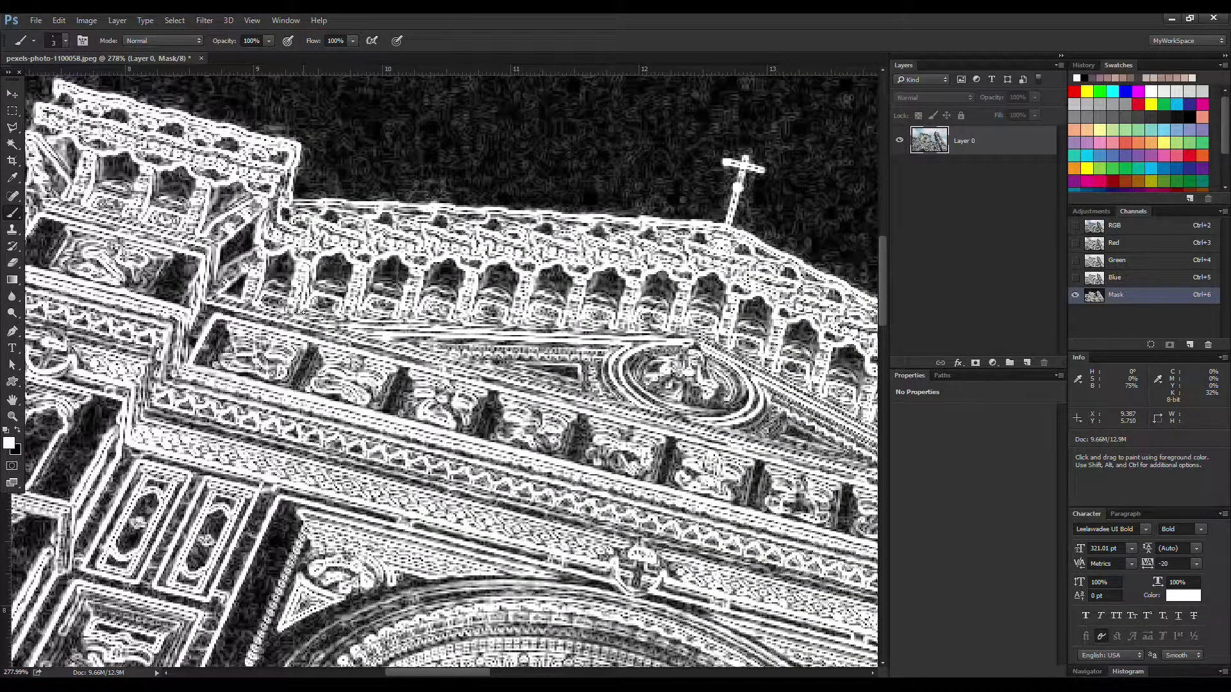
scroll(303, 312, down, 10)
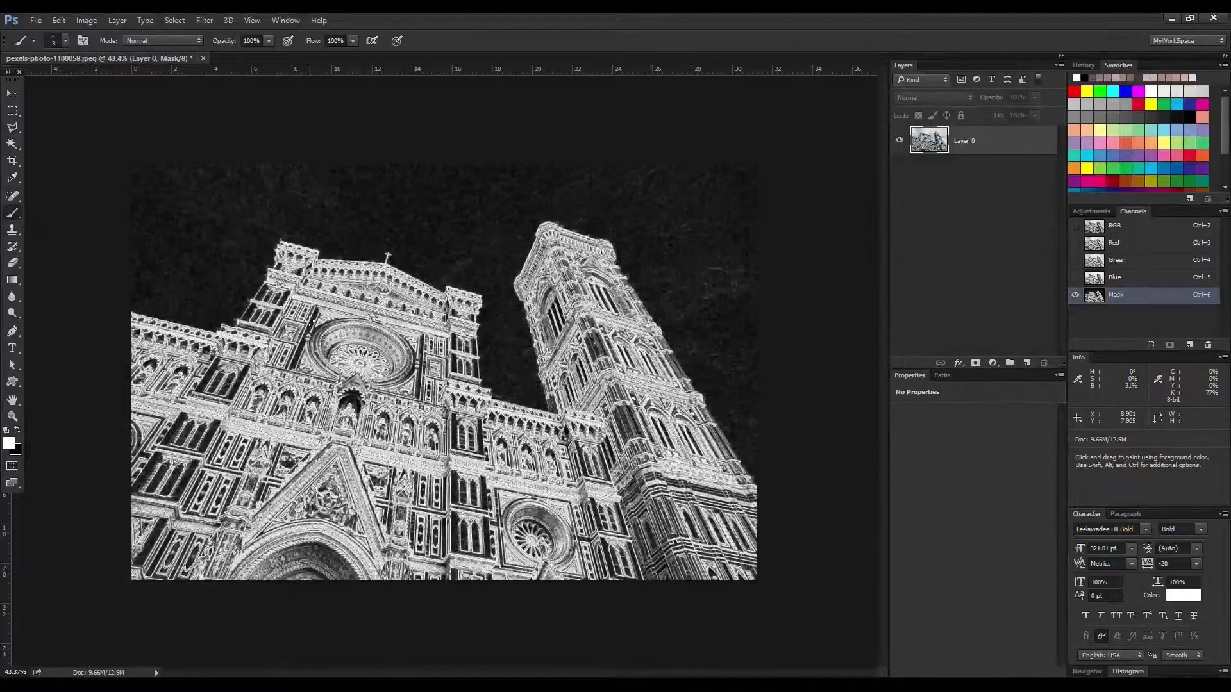
scroll(348, 203, down, 2)
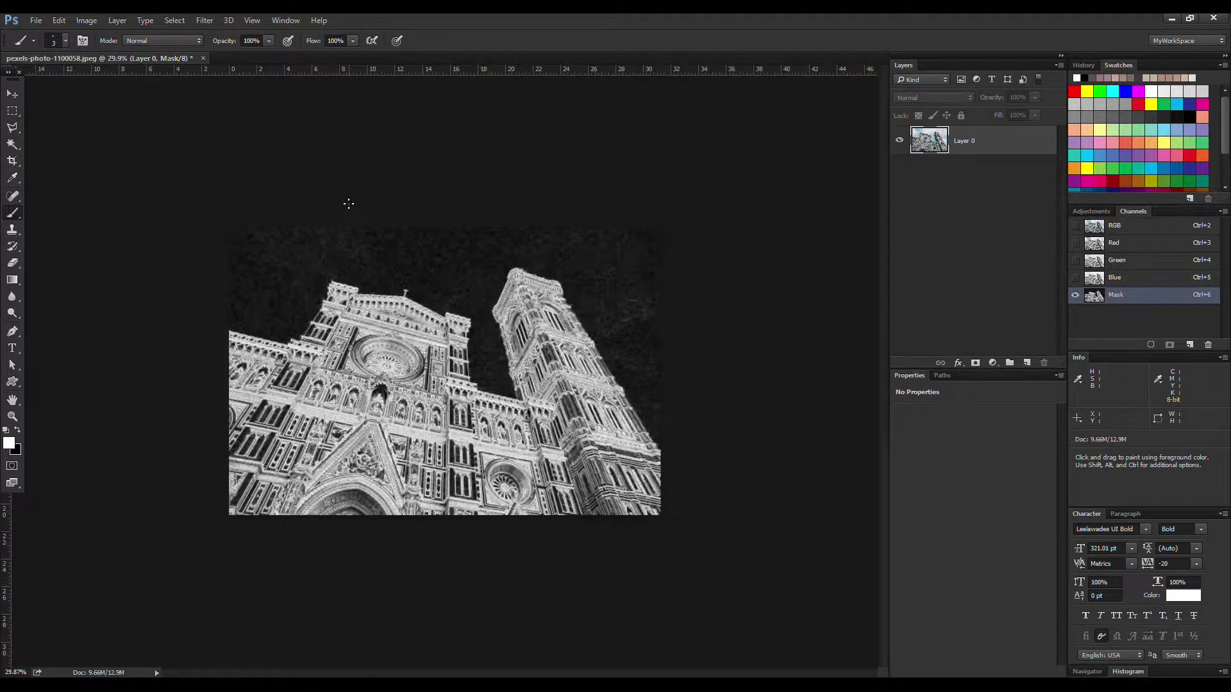
Step: Apply a Levels adjustment to the Mask channel with the black input level at 57 and the white input level at 223
scroll(353, 206, up, 2)
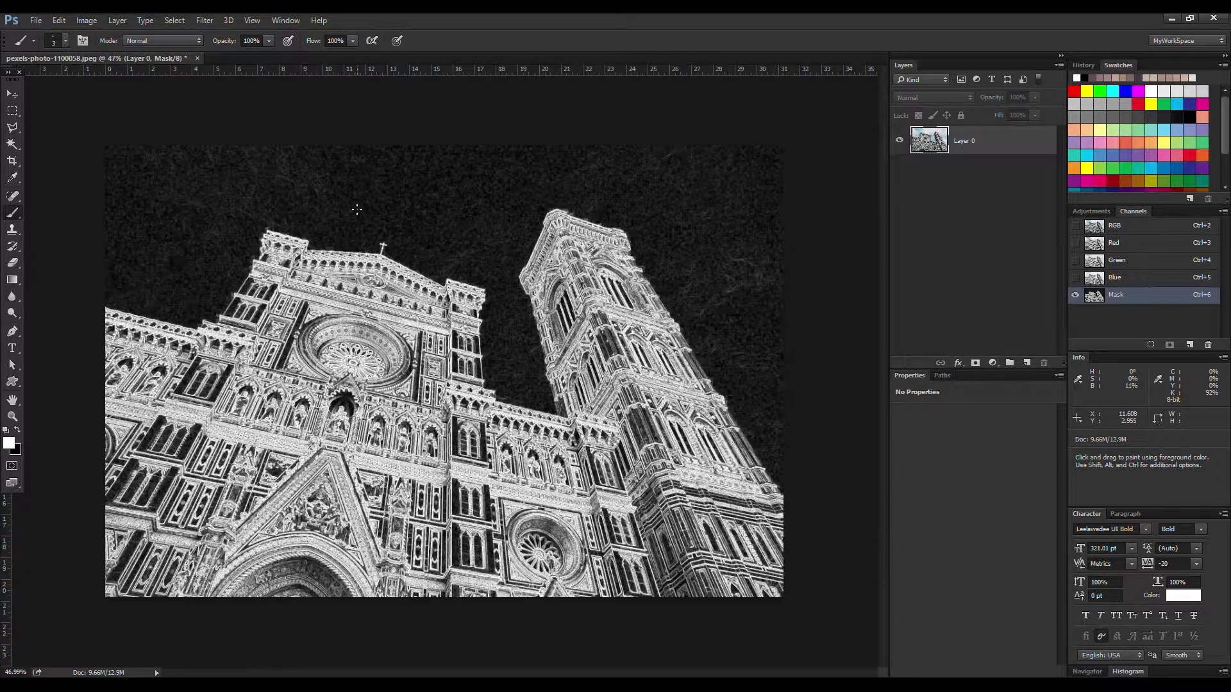
scroll(357, 210, up, 1)
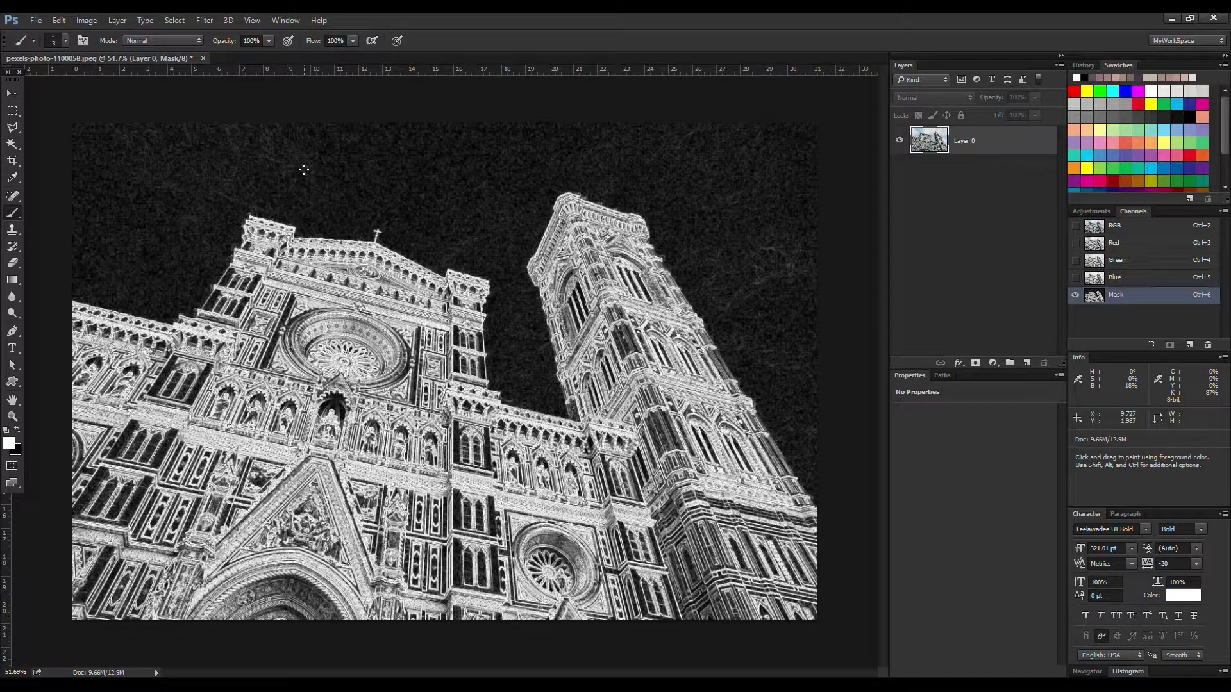
scroll(405, 109, up, 3)
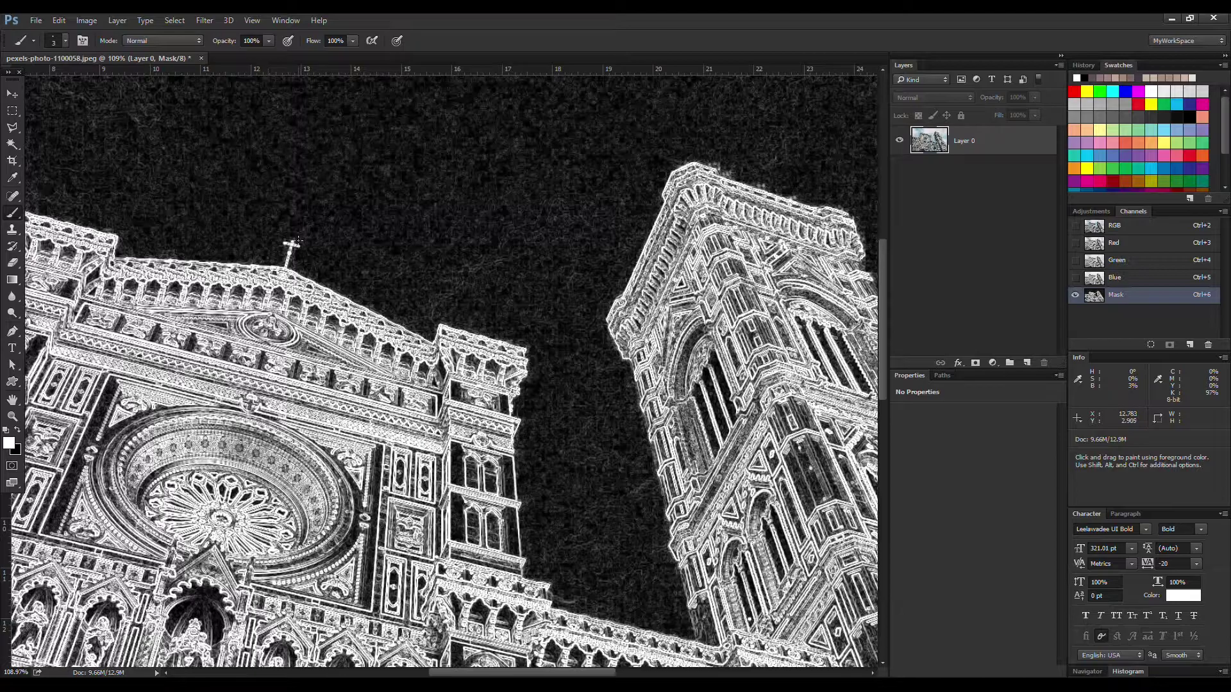
scroll(297, 240, down, 1)
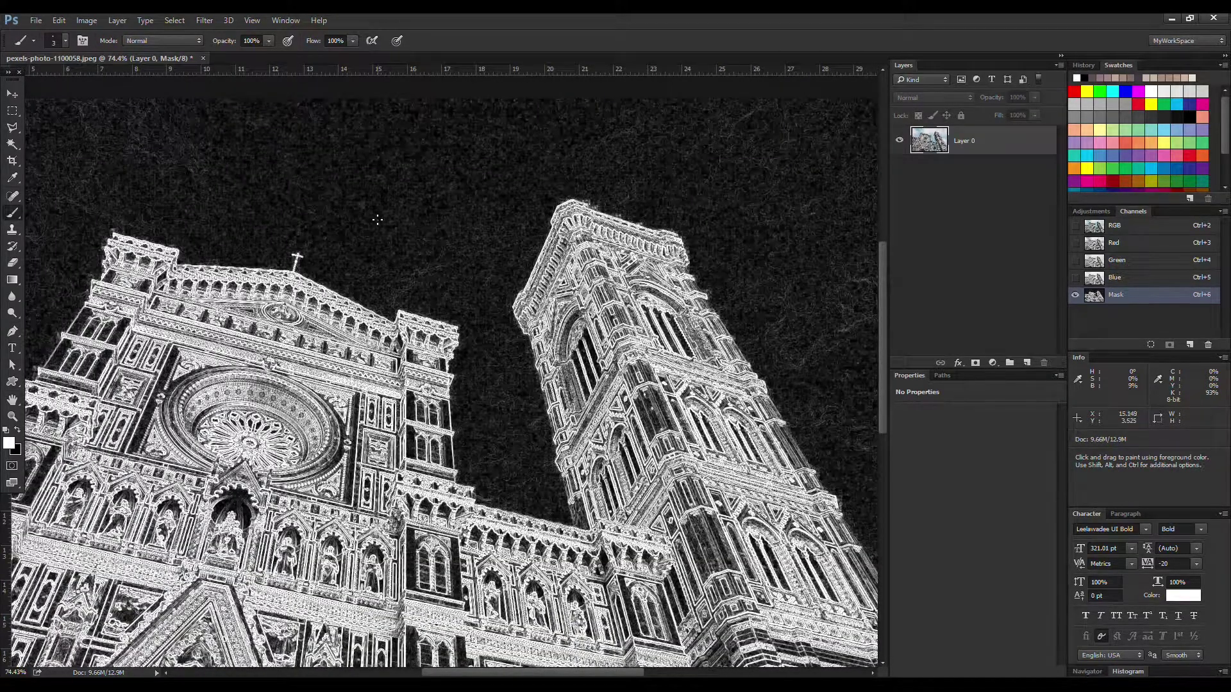
scroll(369, 193, down, 2)
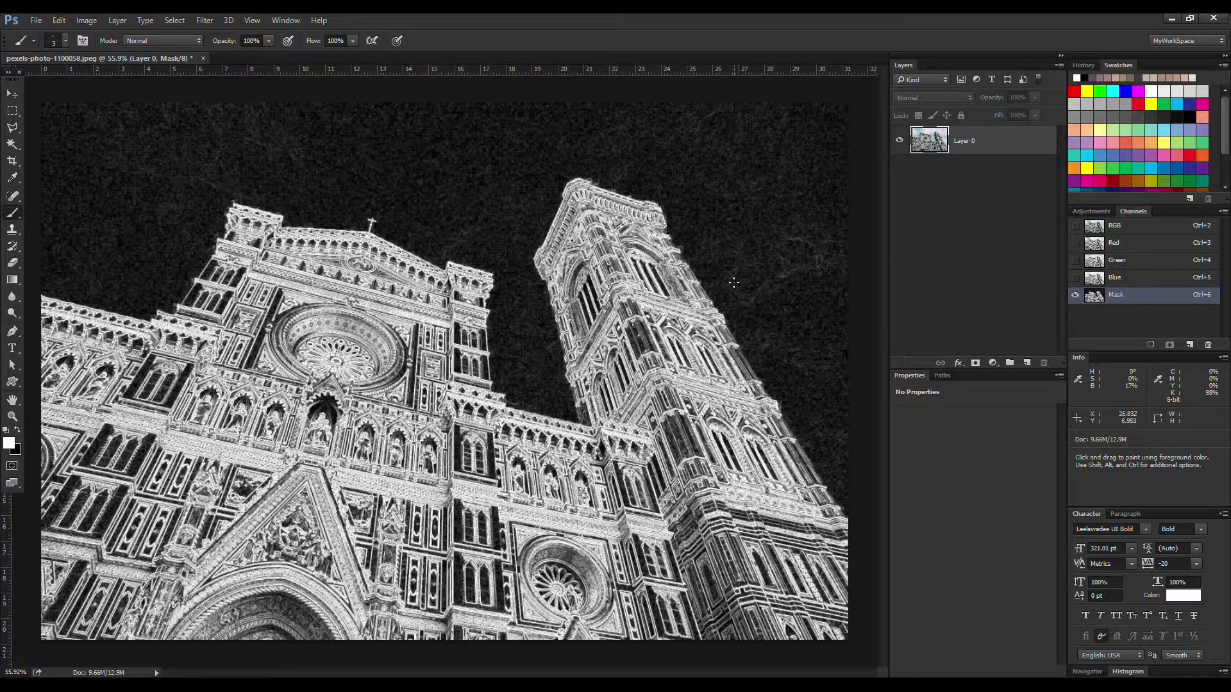
click(87, 20)
mouse_move(106, 52)
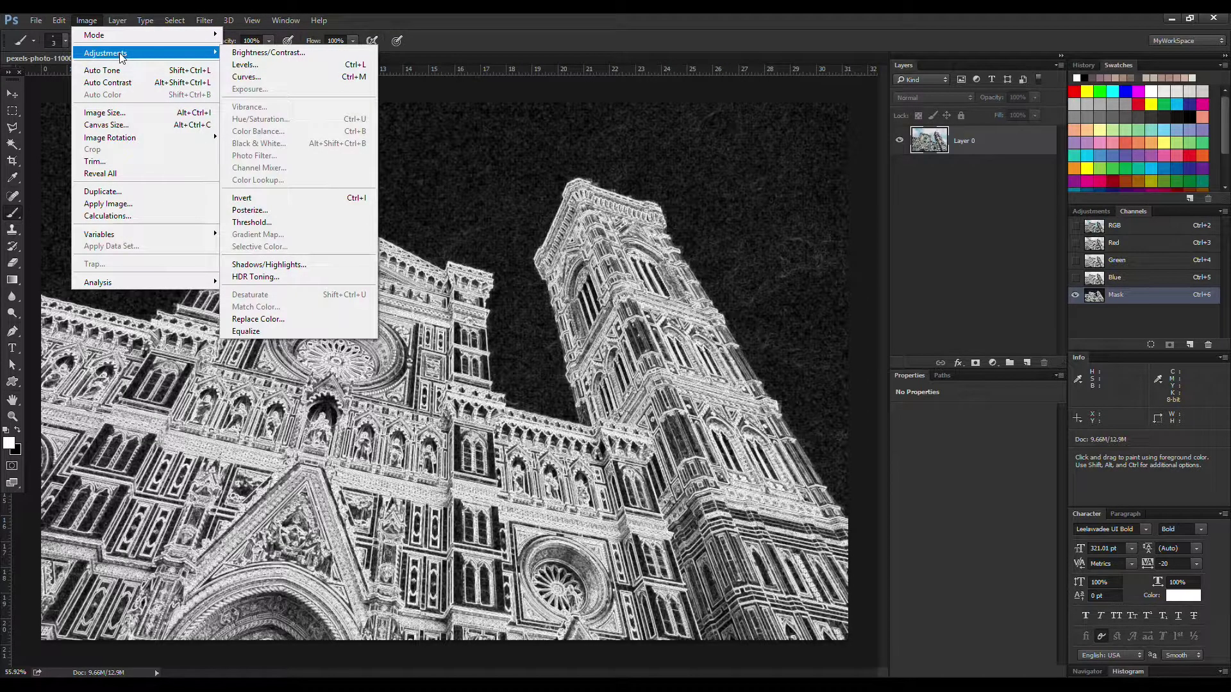
click(332, 64)
drag(875, 237, 908, 236)
drag(1035, 234, 1024, 234)
drag(1022, 237, 1014, 237)
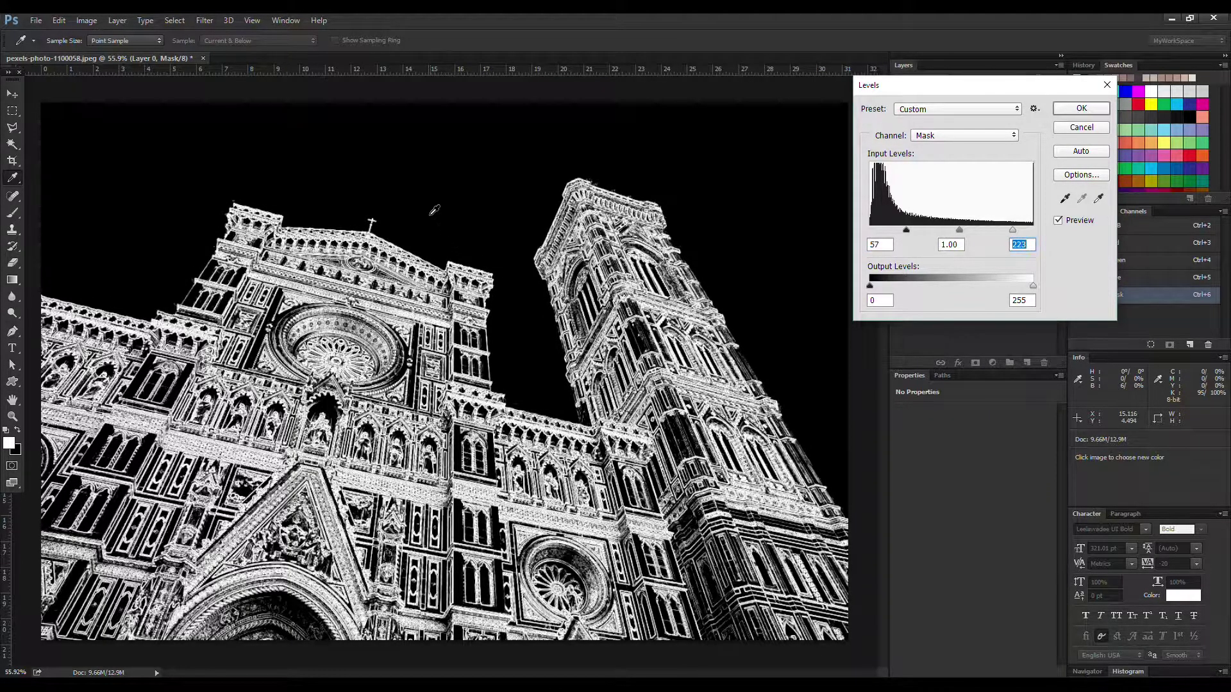
Step: Set the Levels midtone input to 0.64 and confirm the adjustment on the Mask channel
scroll(389, 287, up, 5)
scroll(389, 287, down, 4)
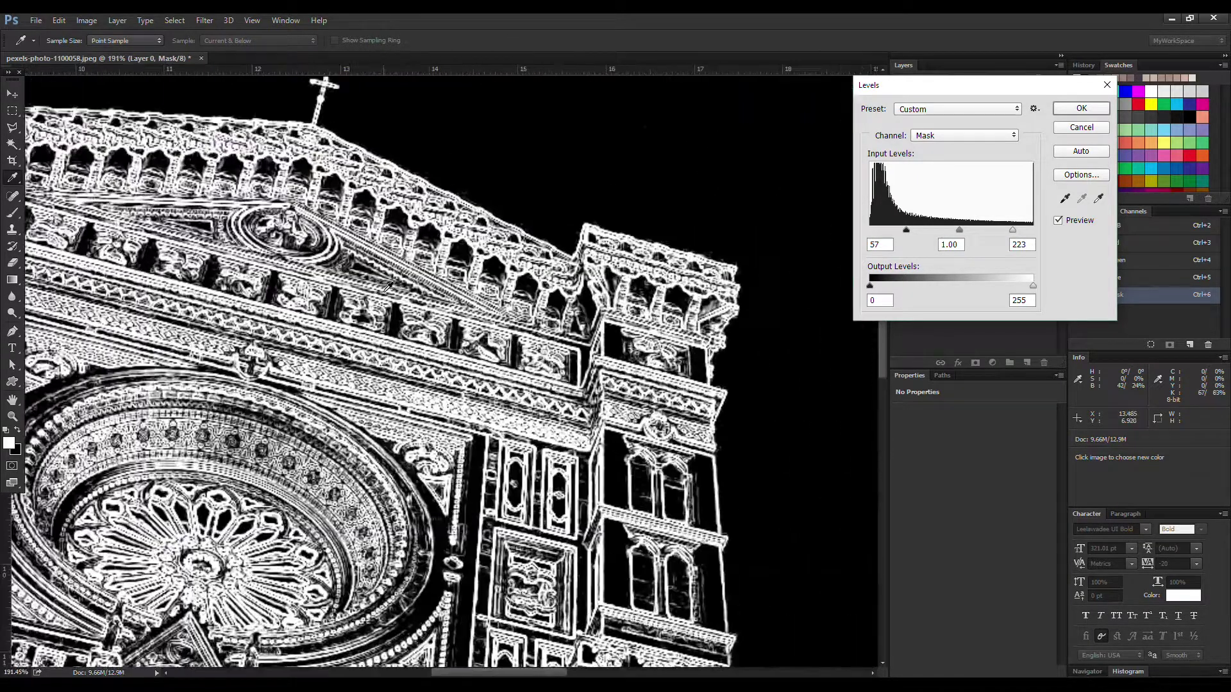
scroll(693, 217, down, 1)
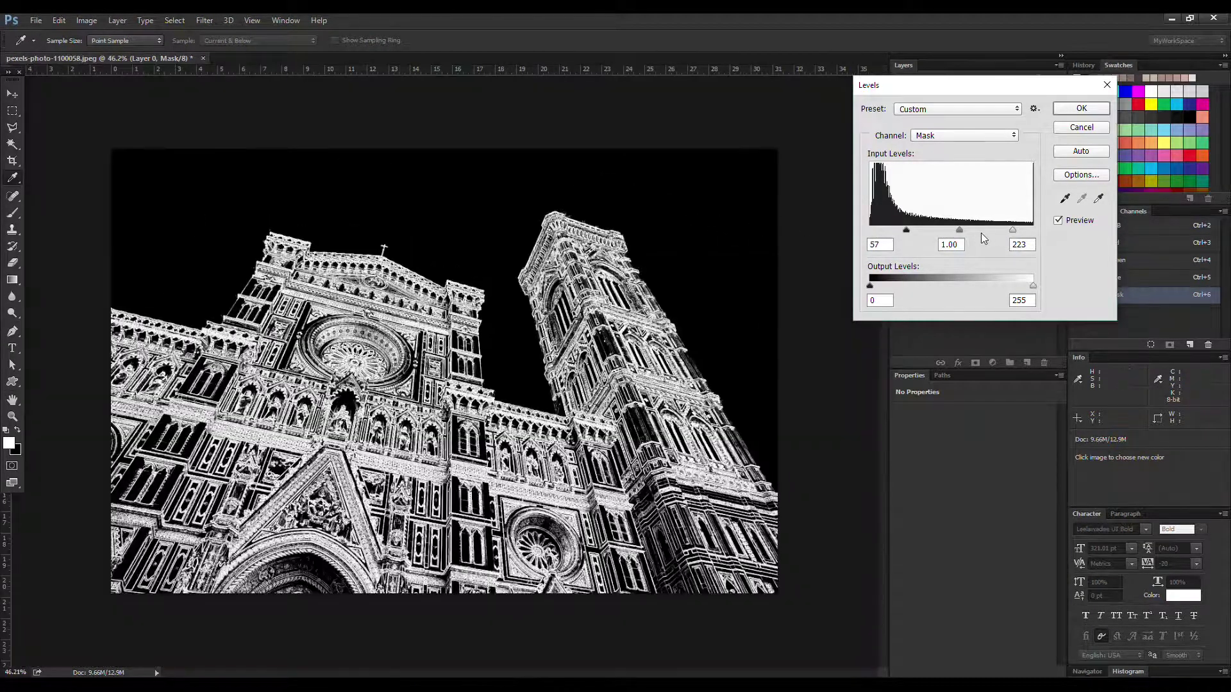
drag(963, 231, 975, 230)
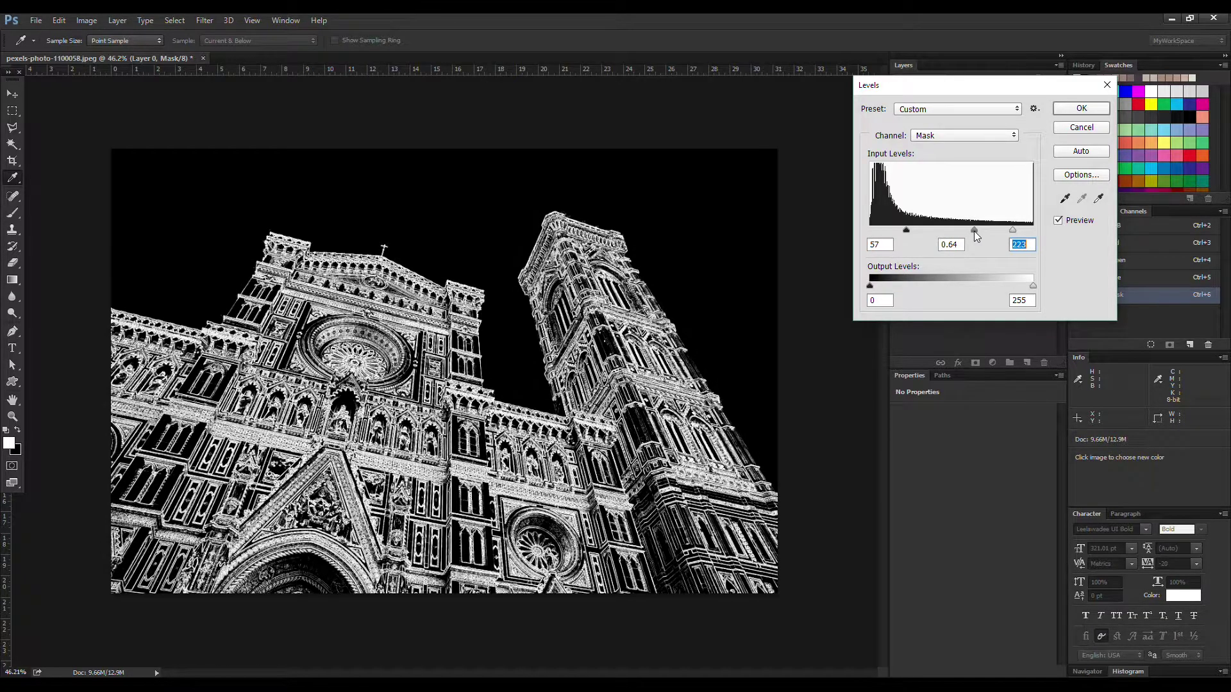
click(1065, 115)
key(b)
Step: Load the Mask channel as a selection and inspect the selected building edges
scroll(512, 254, up, 5)
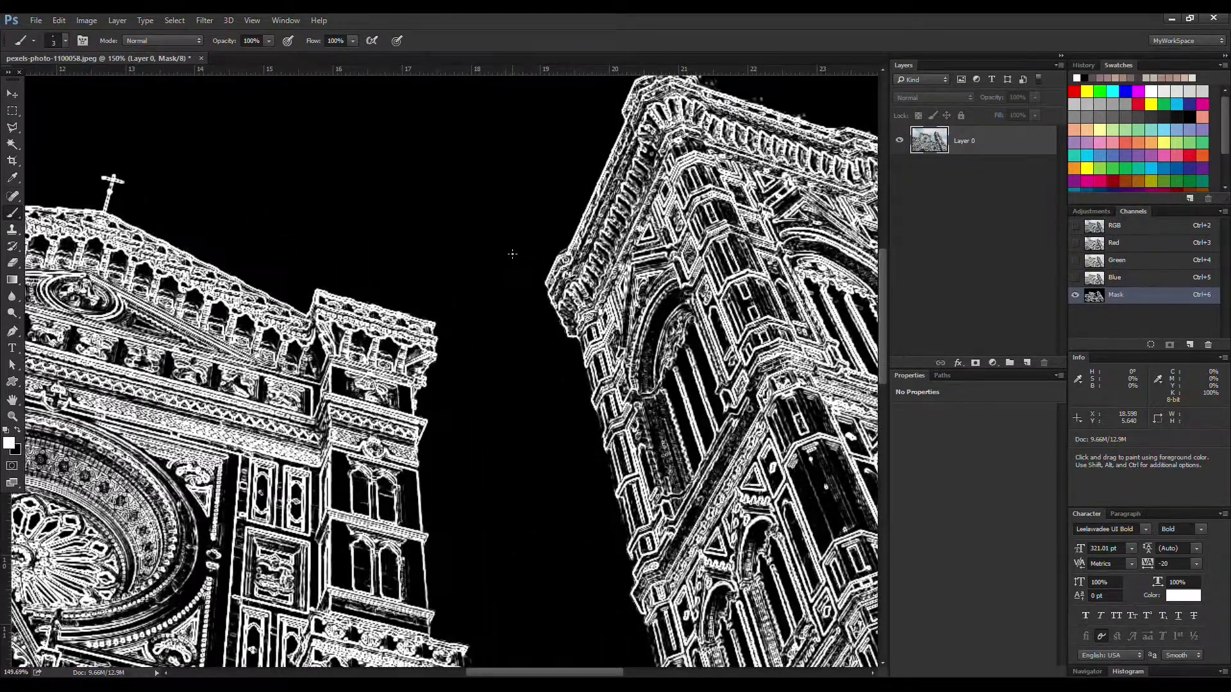
scroll(512, 254, down, 6)
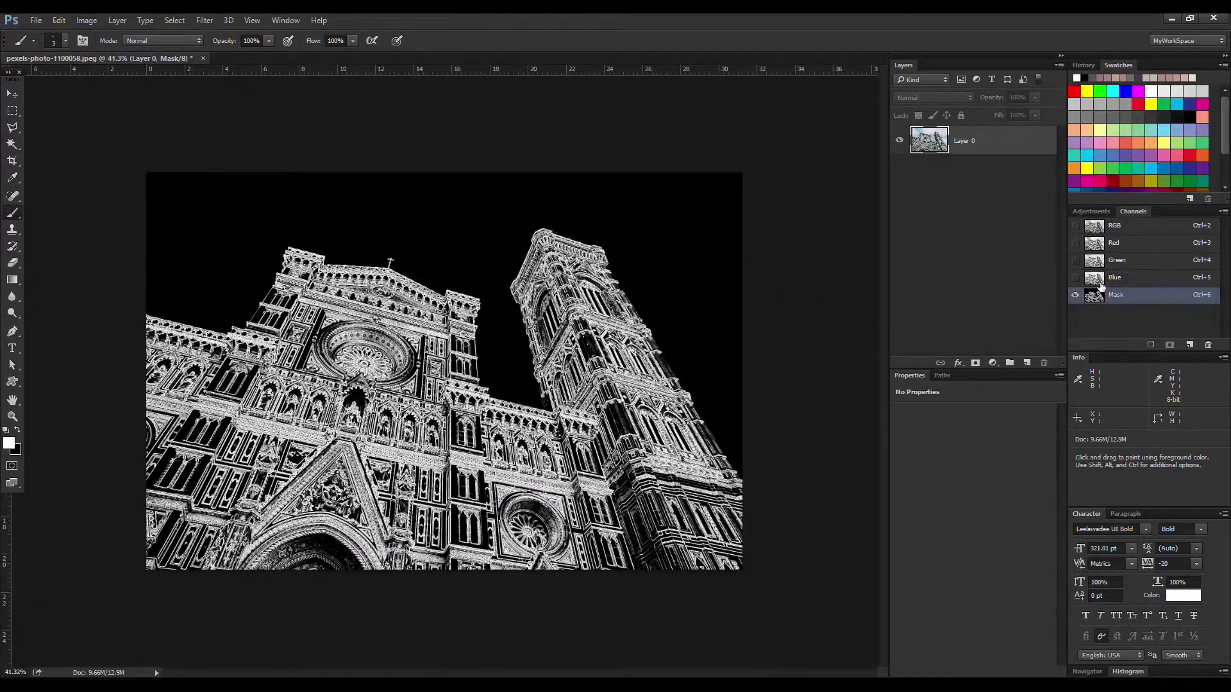
click(1152, 347)
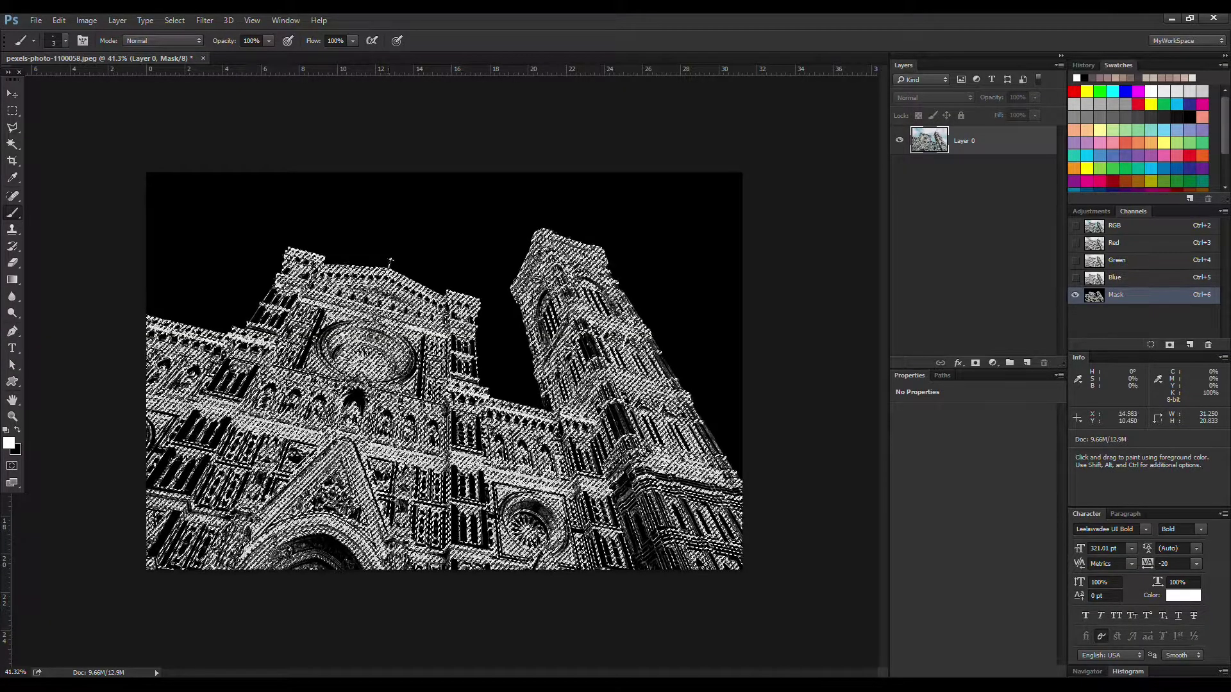
scroll(418, 357, up, 2)
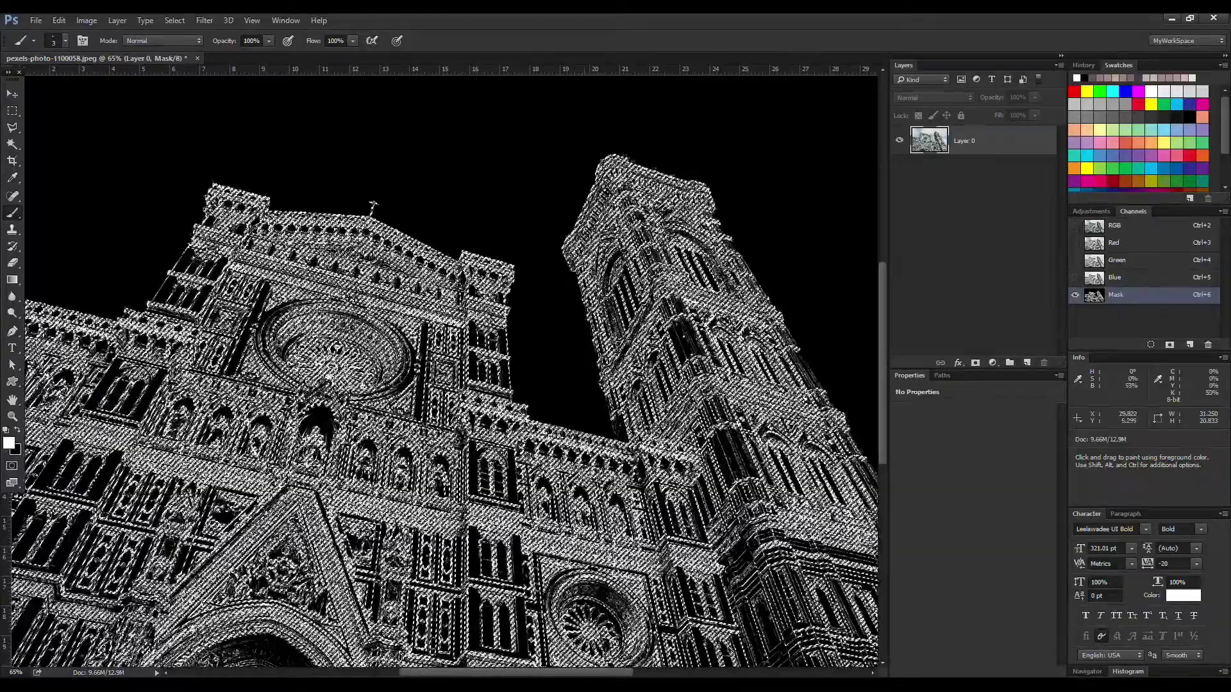
scroll(385, 345, down, 2)
scroll(583, 220, down, 3)
scroll(582, 219, up, 1)
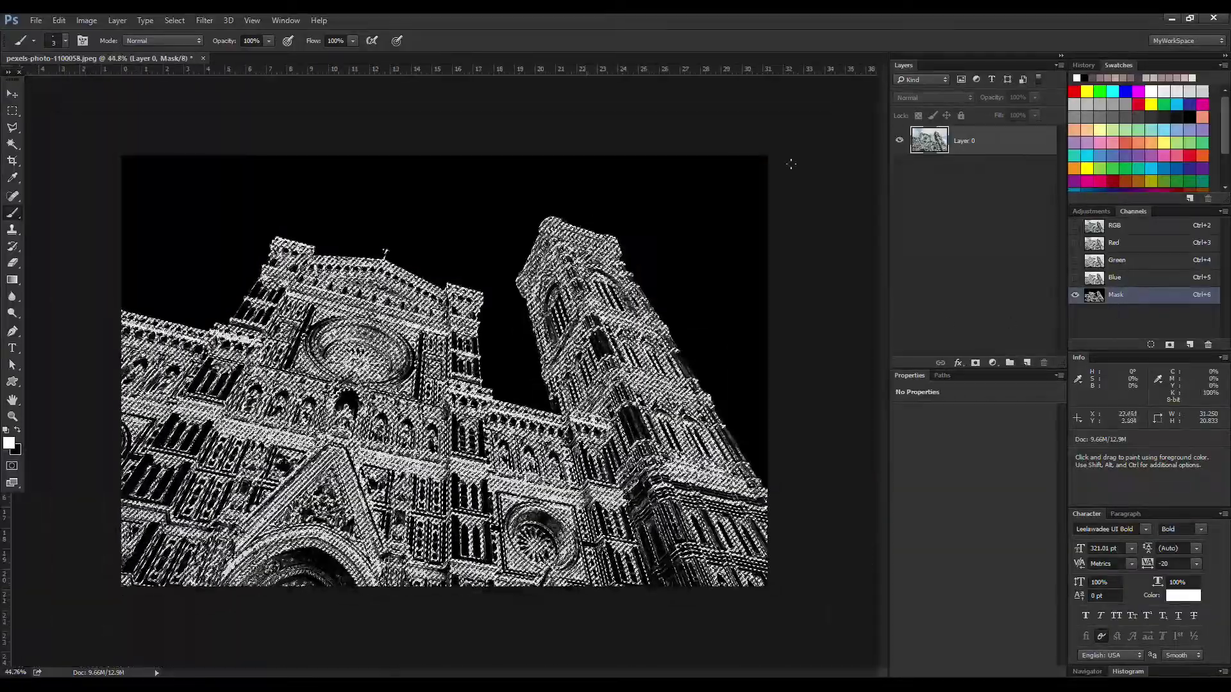
Step: Return to the RGB composite and duplicate Layer 0 as Layer 0 copy in the same document
click(1151, 232)
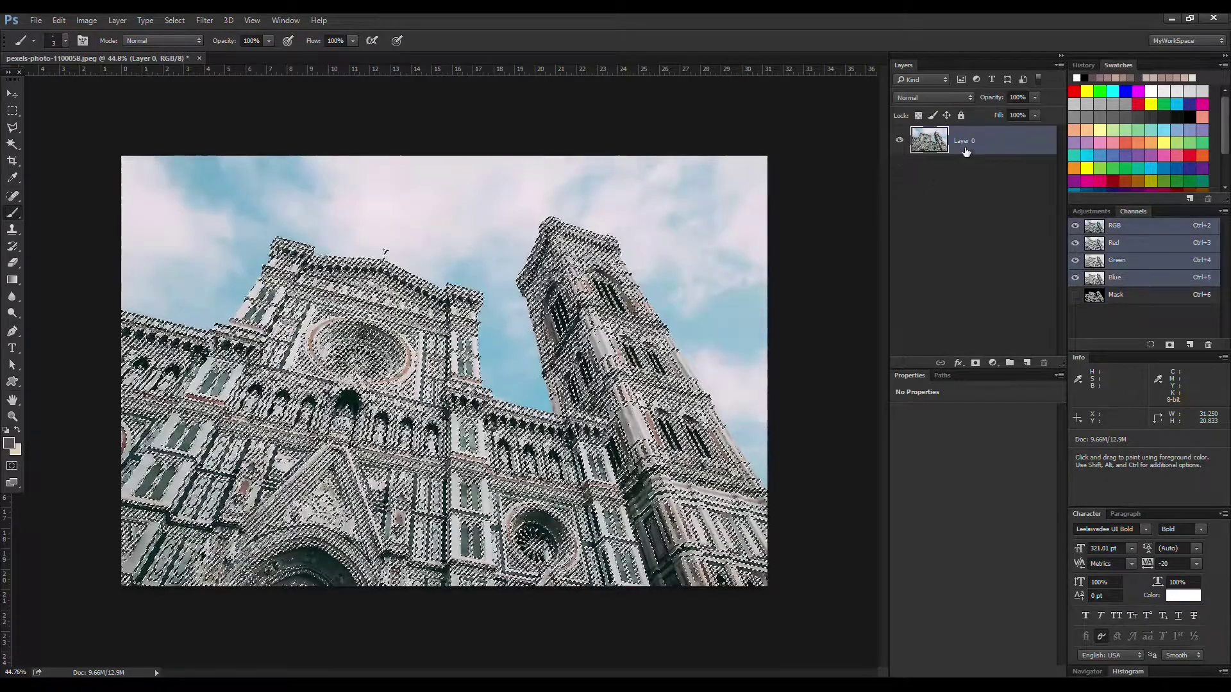
right_click(995, 147)
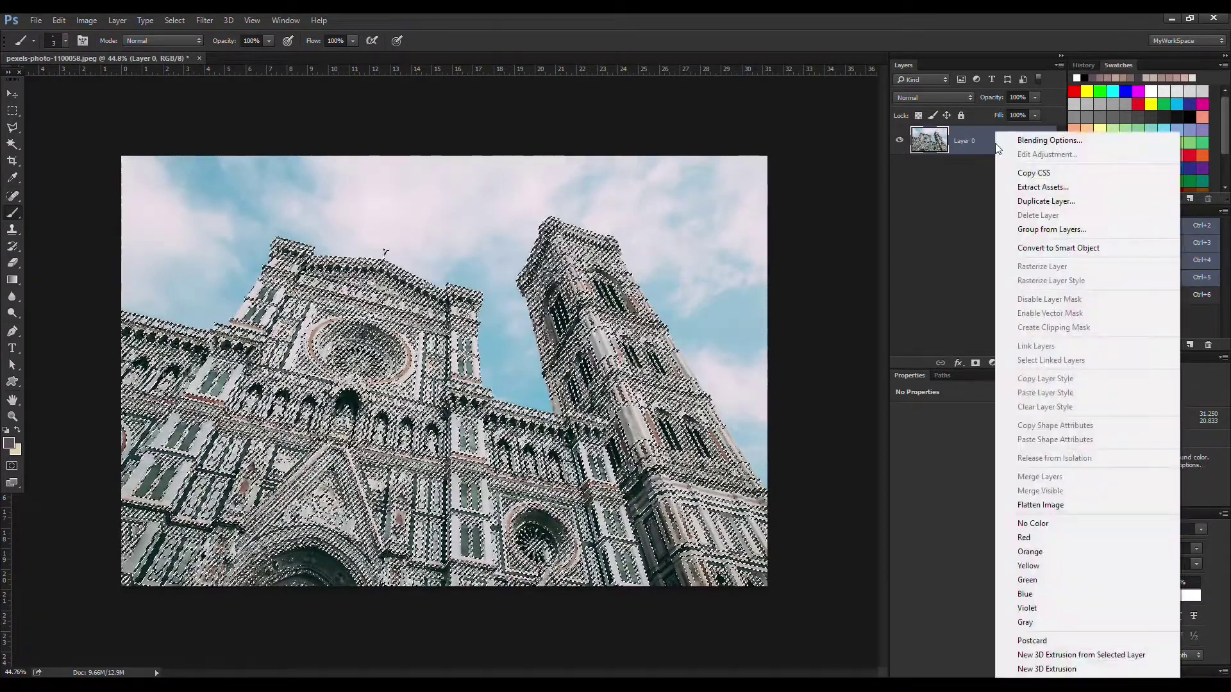
click(1045, 200)
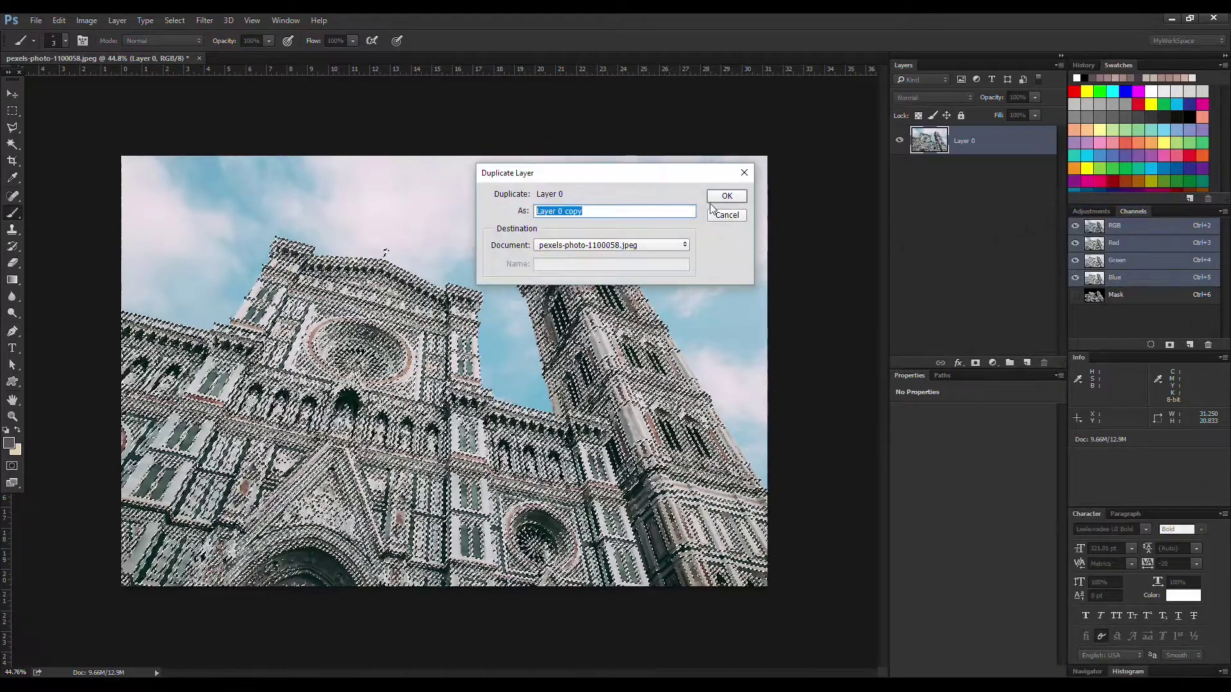
click(720, 197)
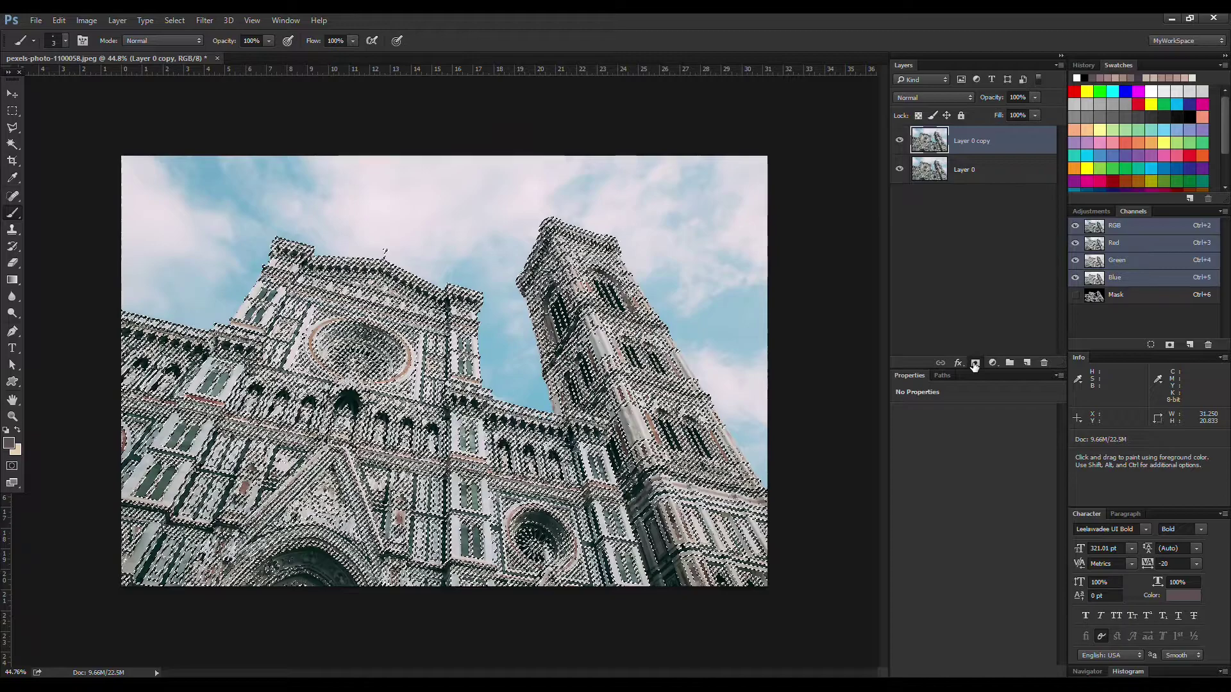
Step: Add a layer mask to Layer 0 copy from the active edge selection
click(974, 364)
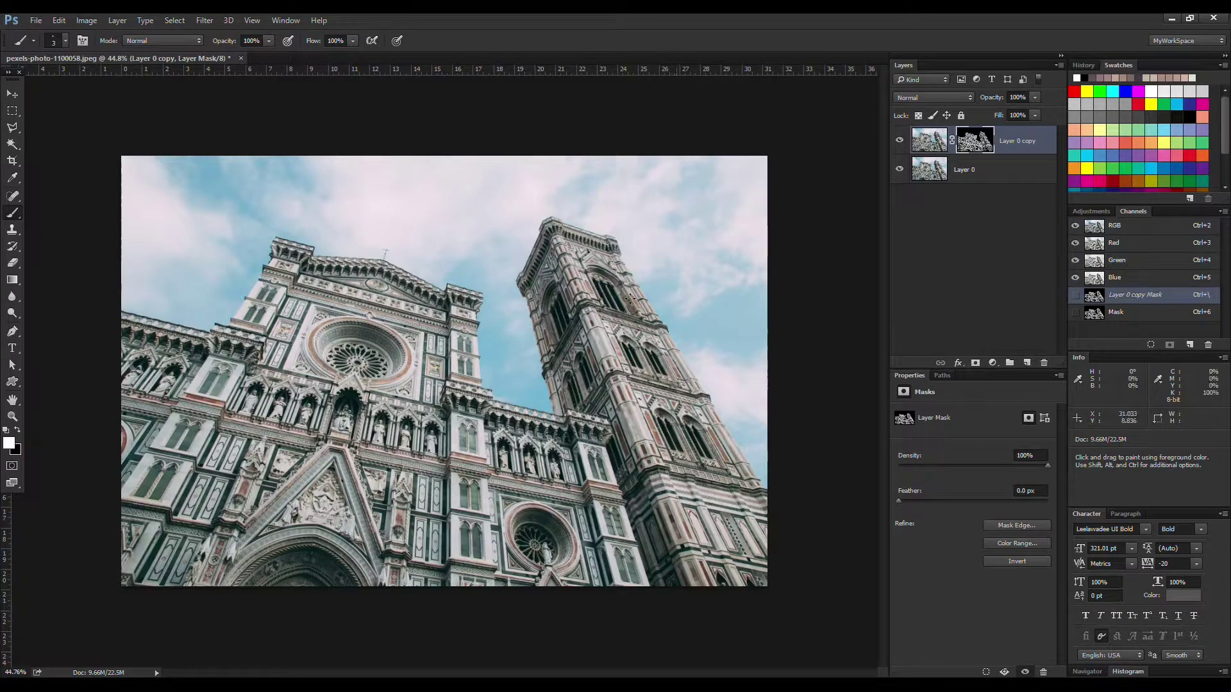
scroll(425, 341, up, 2)
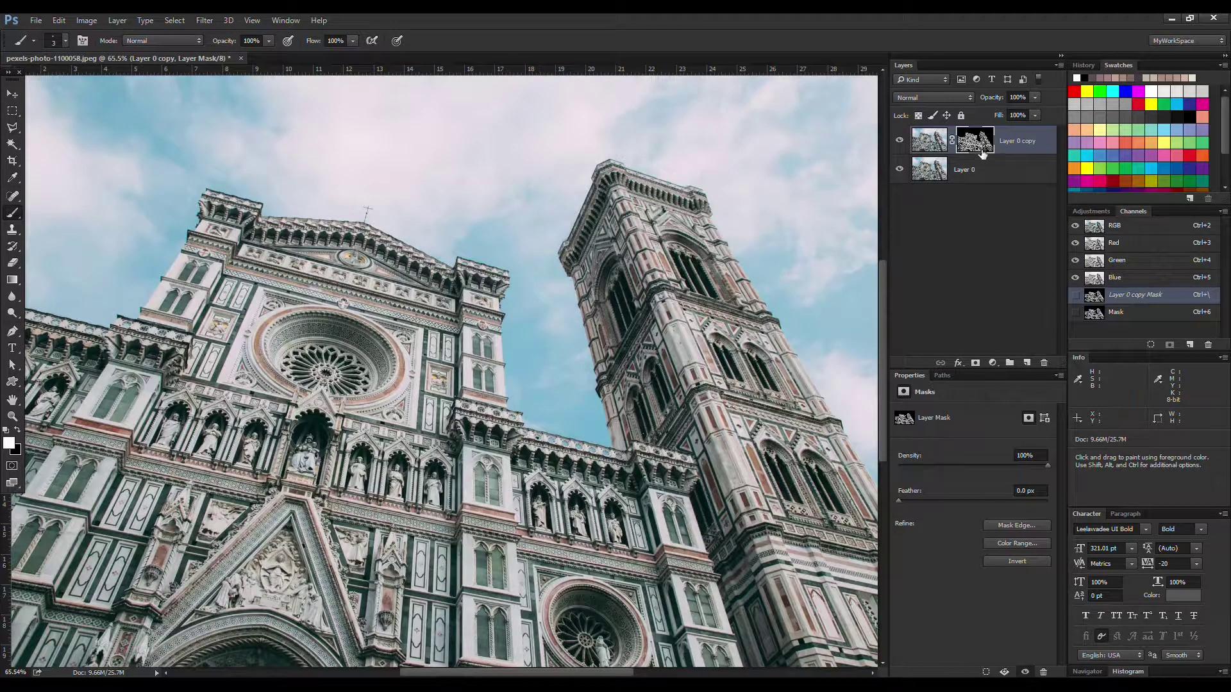
scroll(357, 274, up, 2)
scroll(358, 274, down, 3)
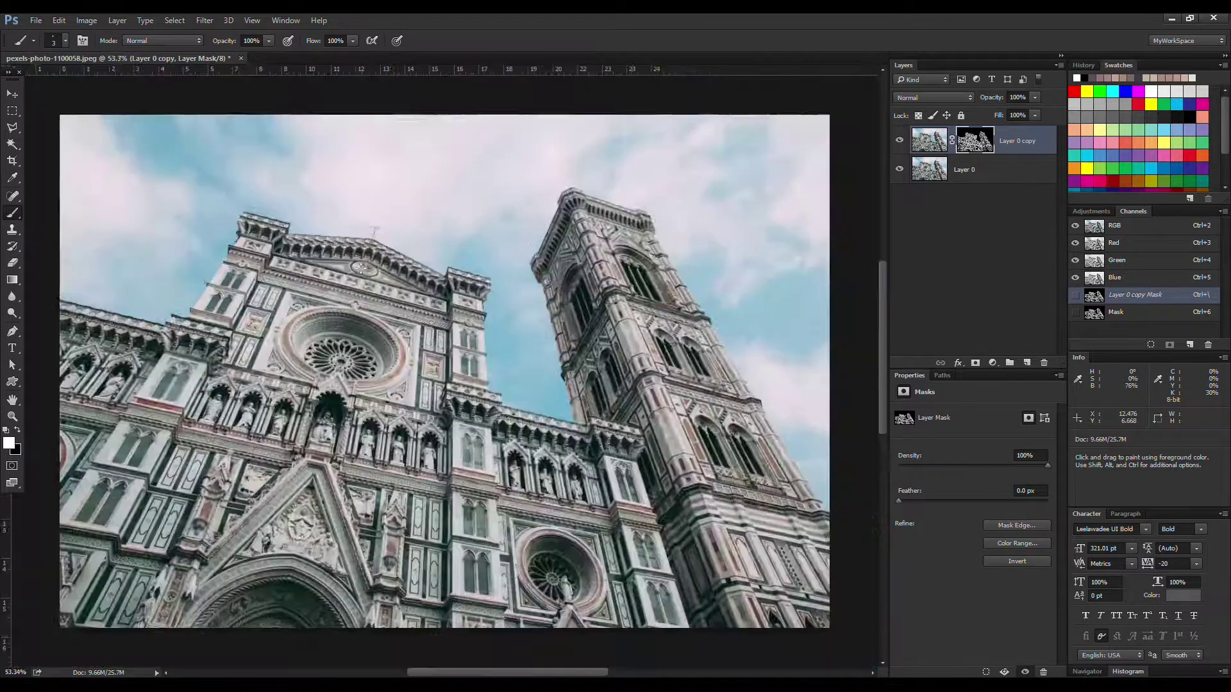
scroll(360, 259, up, 1)
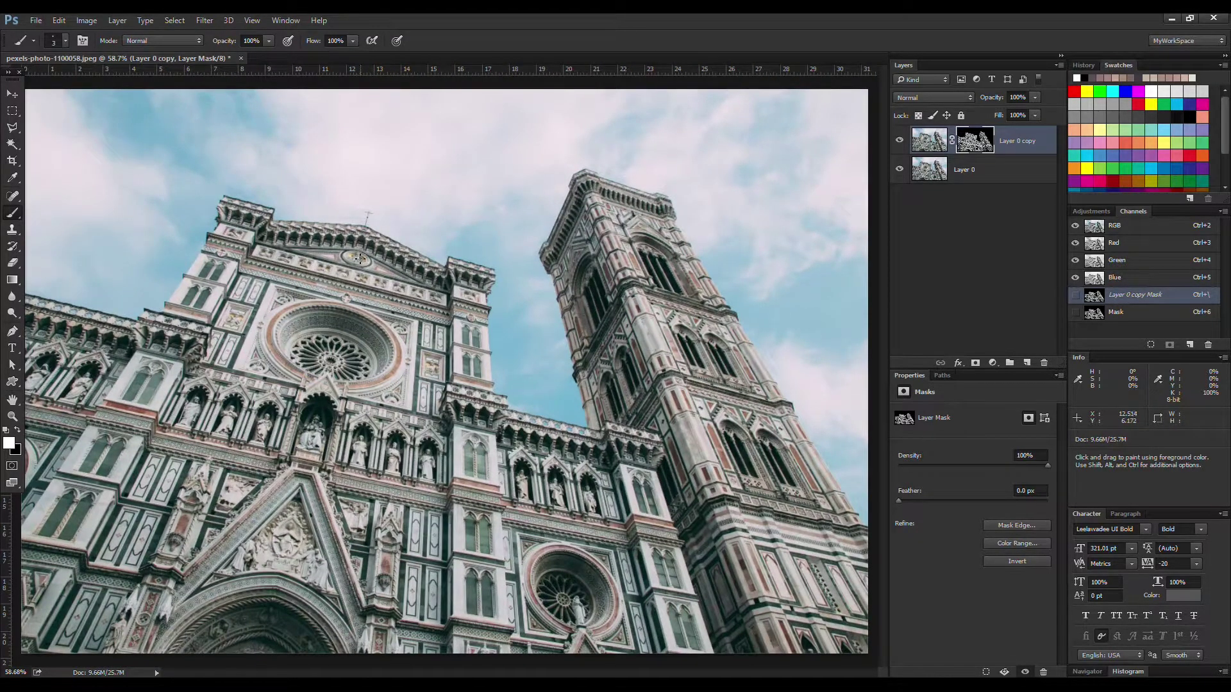
scroll(359, 258, up, 2)
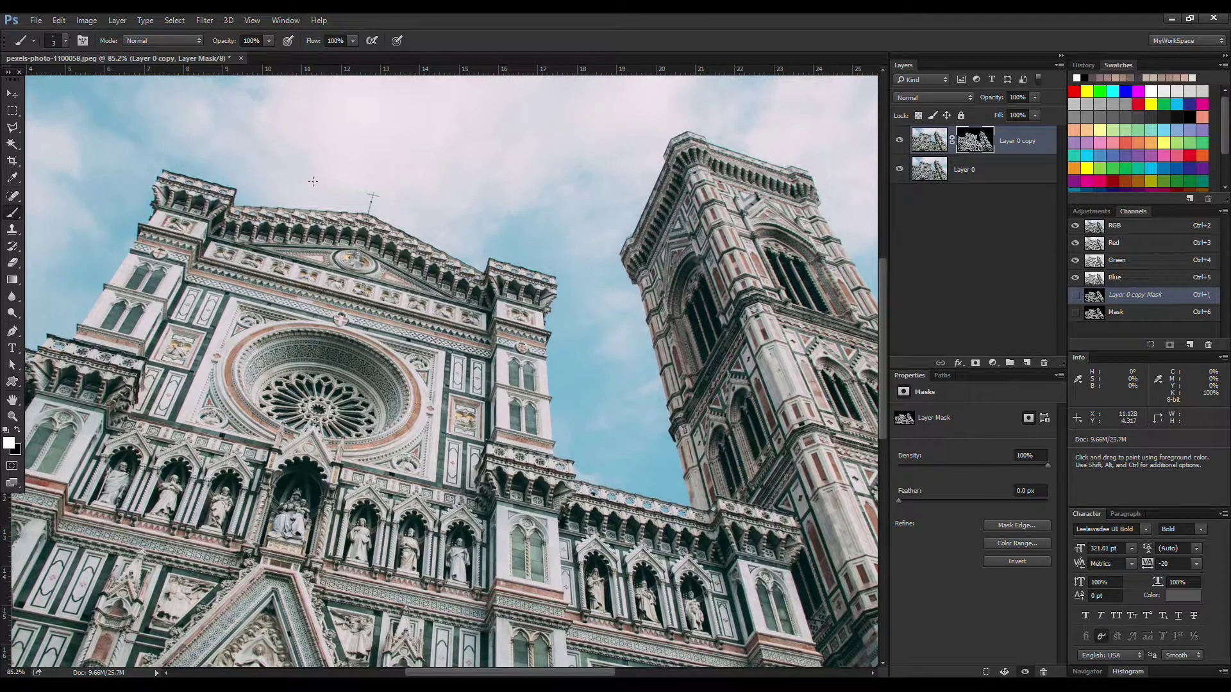
Step: Target the image of Layer 0 copy instead of its mask and open the Unsharp Mask filter
key(ctrl+2)
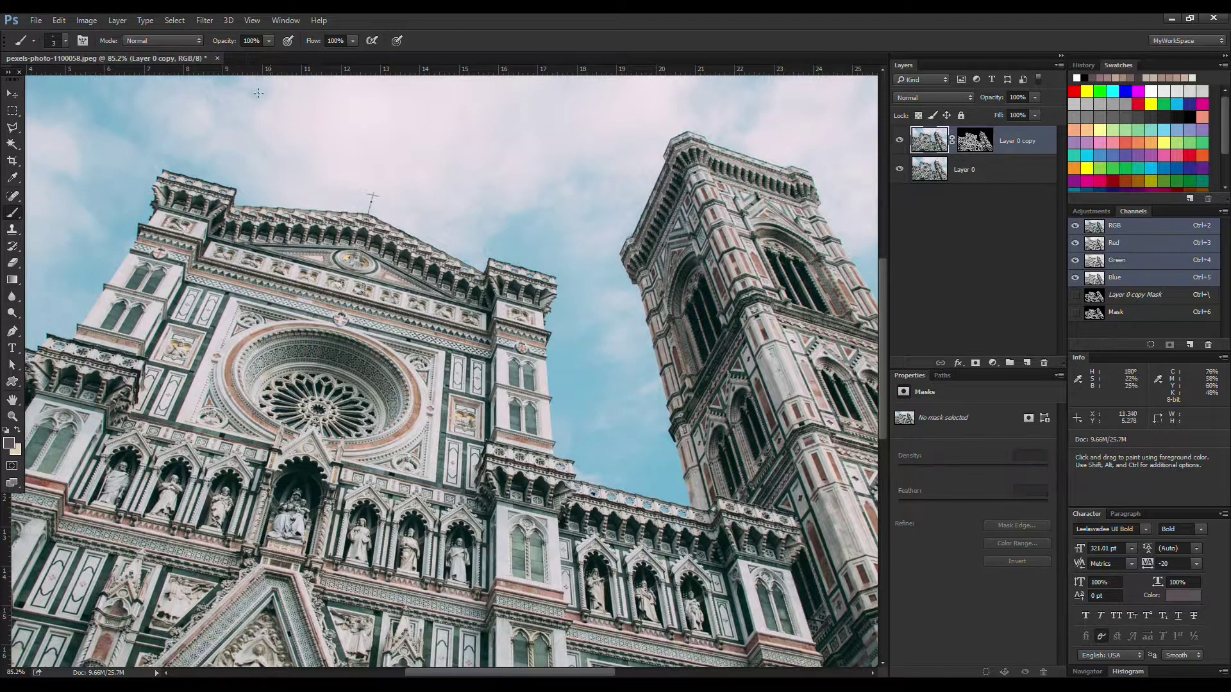
click(205, 20)
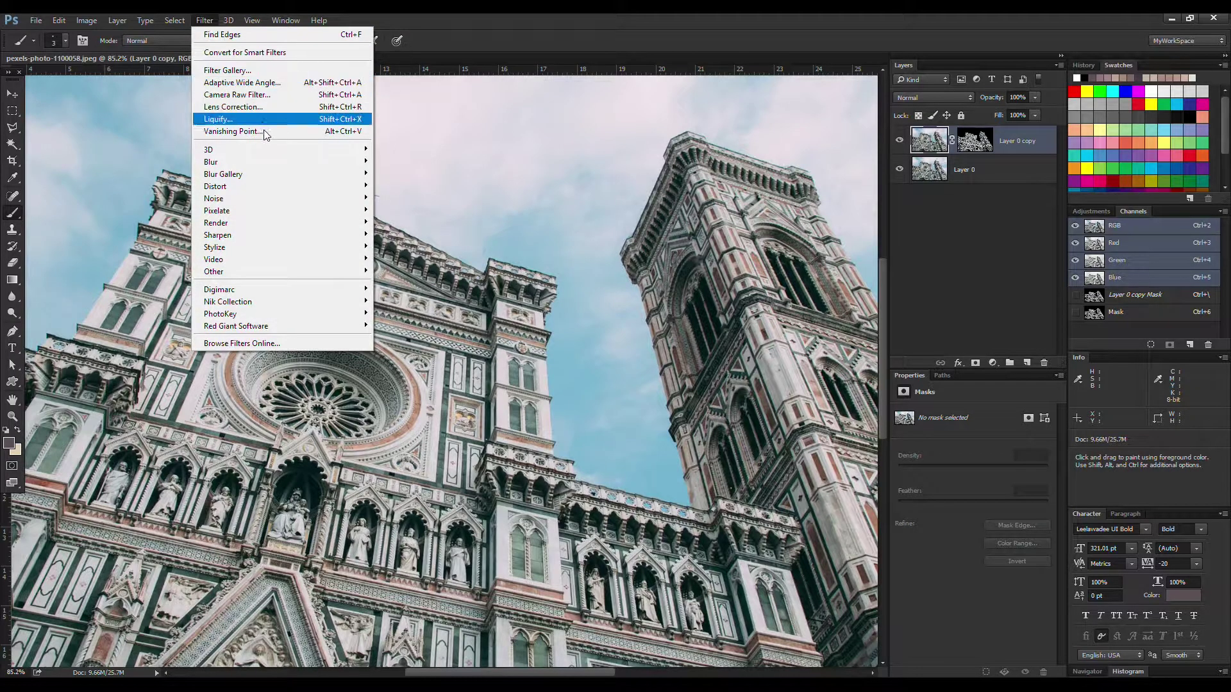
mouse_move(286, 241)
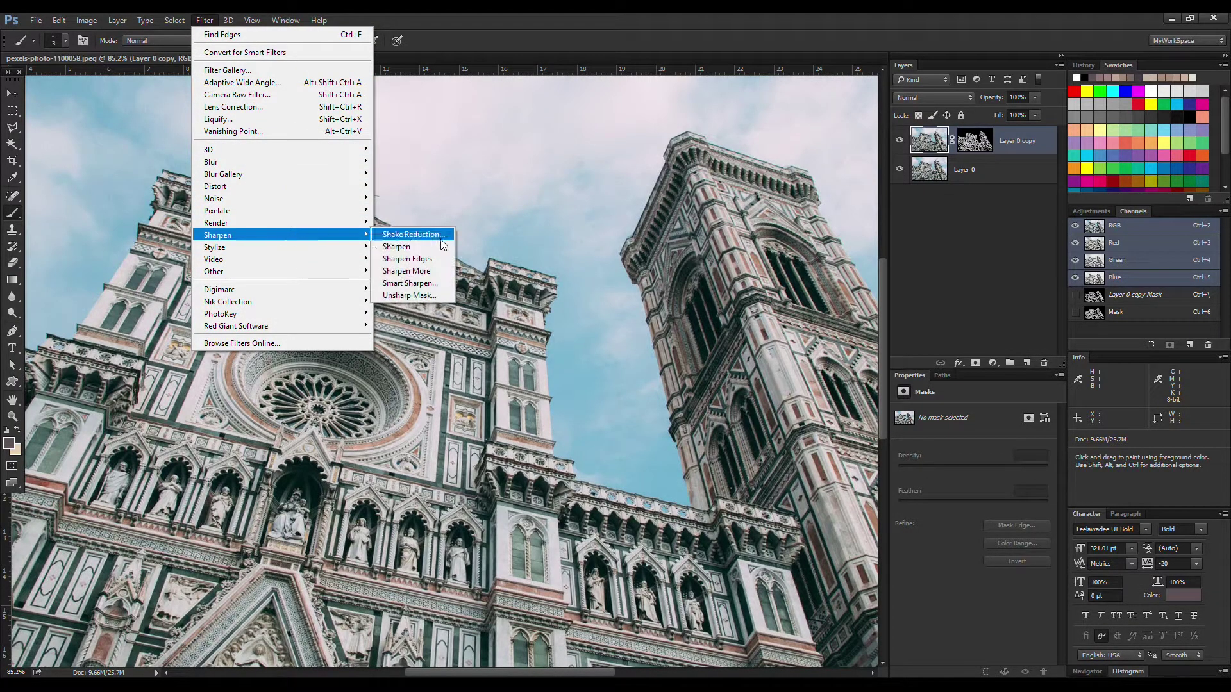
click(430, 295)
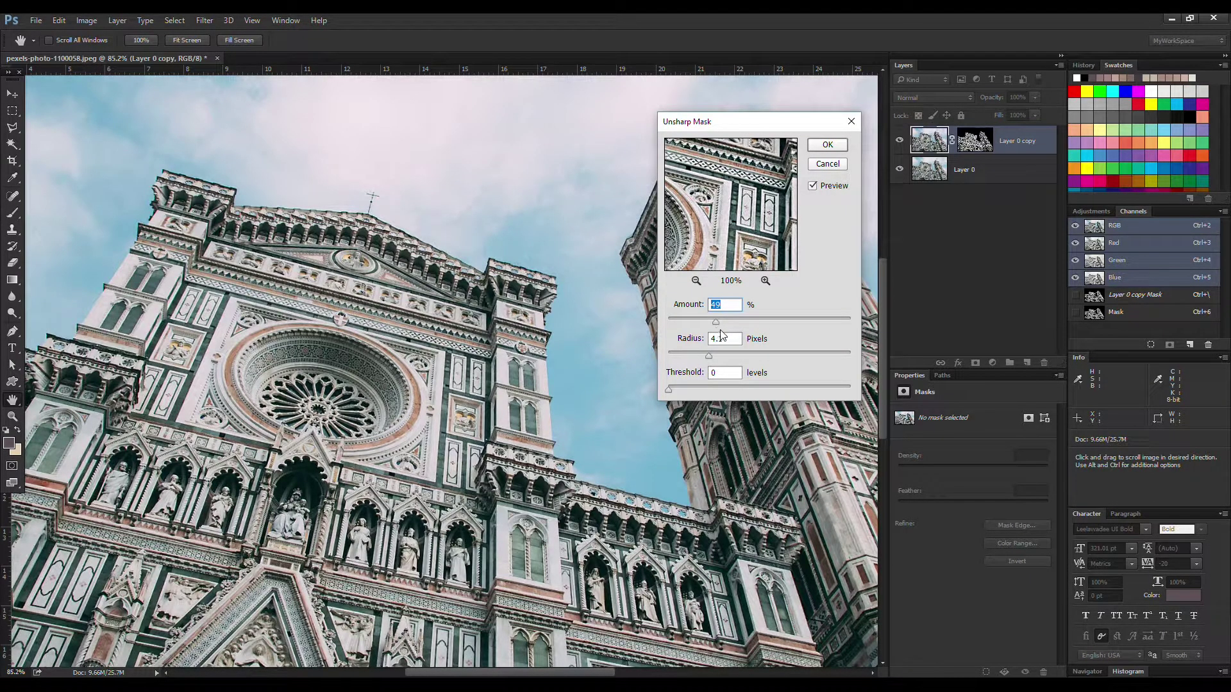
Step: Compare the image with the filter preview off and on, and apply Unsharp Mask with Amount 49%, Radius 4.1 pixels and Threshold 0
click(813, 186)
click(814, 187)
click(813, 186)
click(813, 186)
click(814, 186)
click(813, 186)
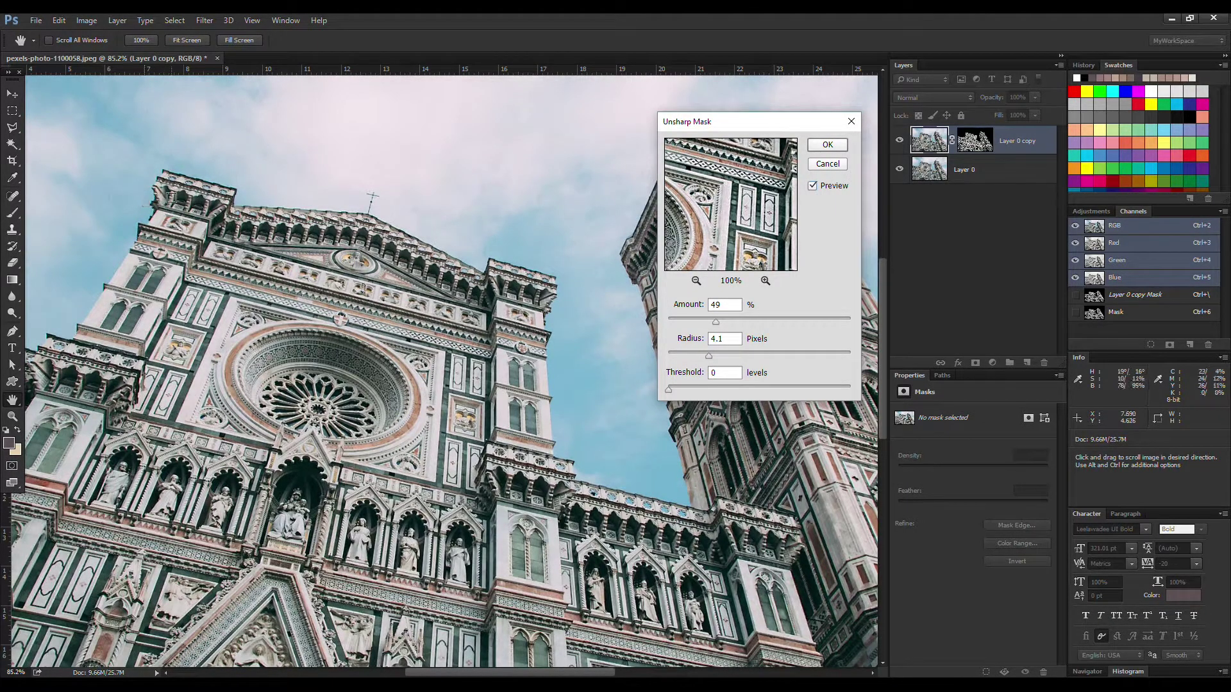
click(814, 186)
click(820, 188)
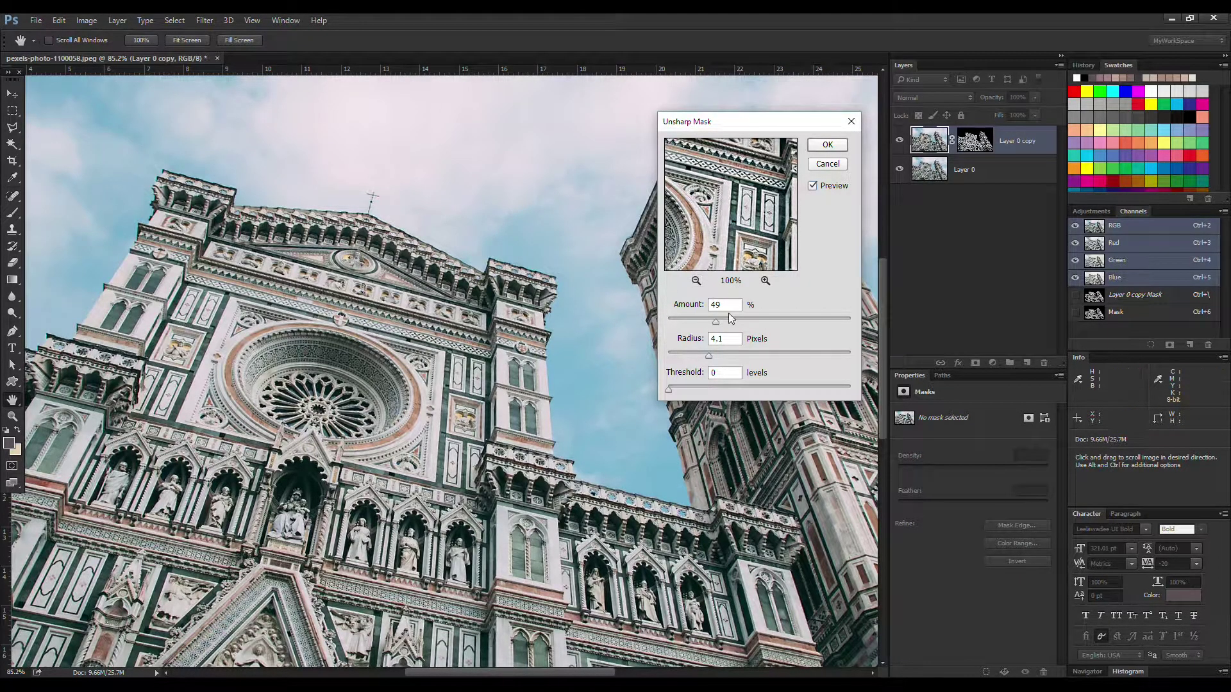
click(827, 146)
Step: Compare the facade details around the rose window close up with Layer 0 copy hidden and shown
scroll(740, 241, down, 5)
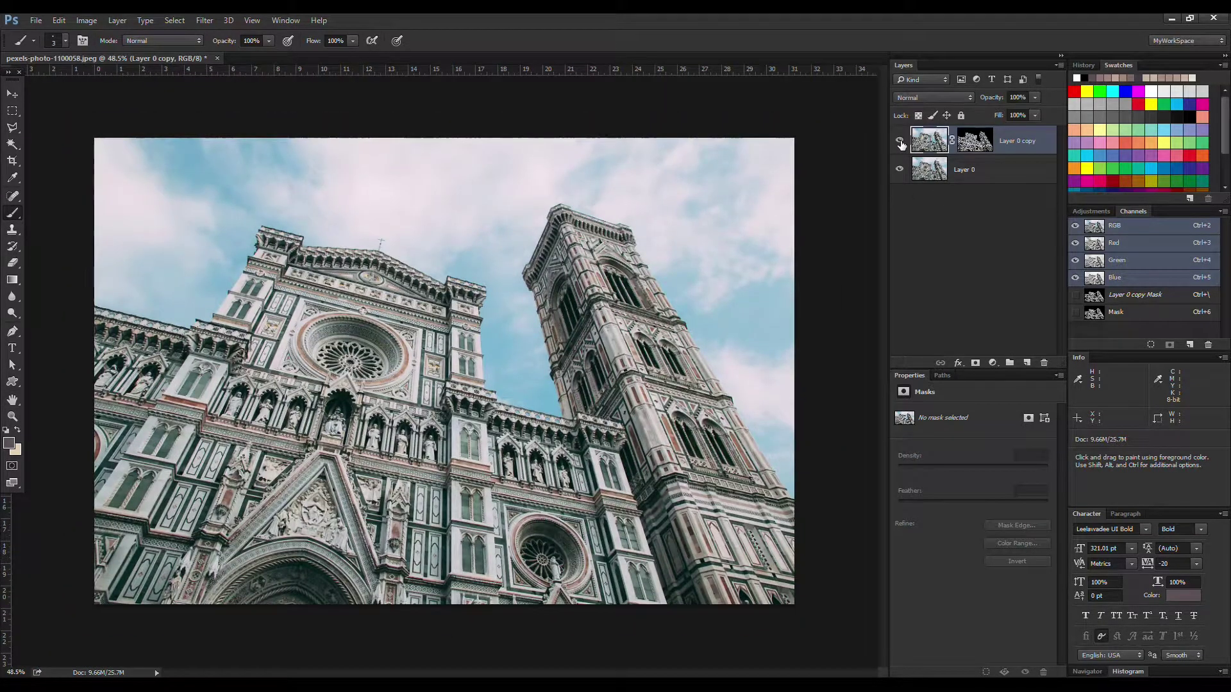
scroll(362, 334, up, 8)
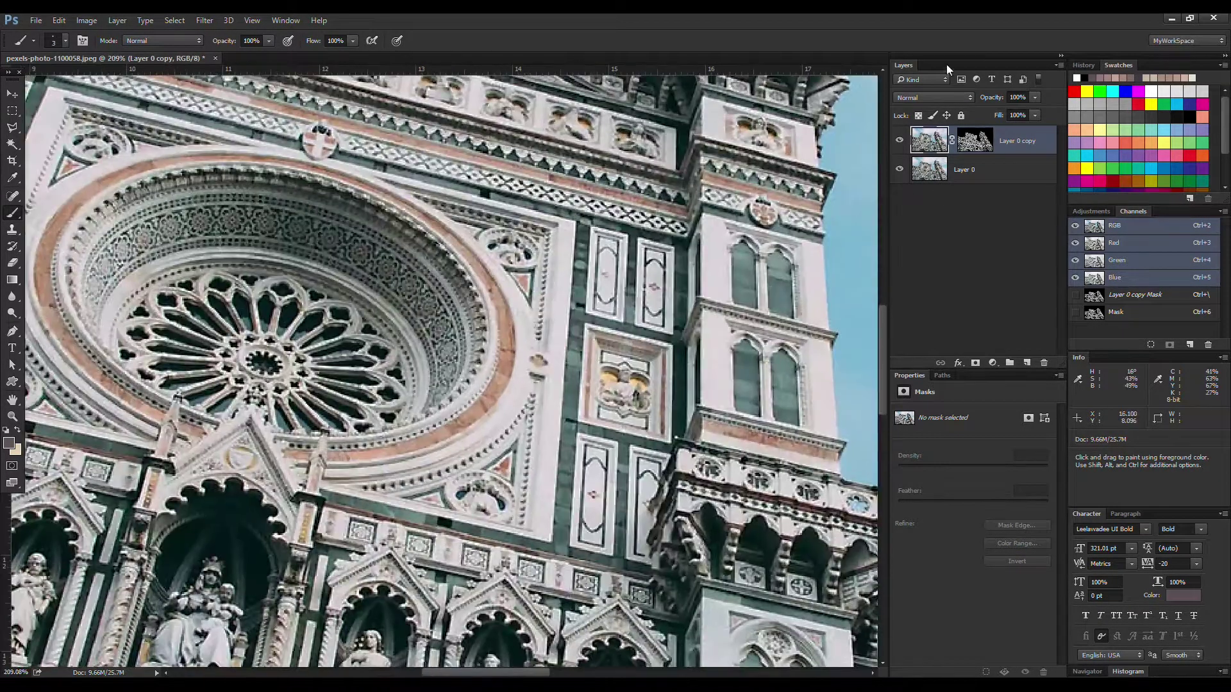
click(901, 141)
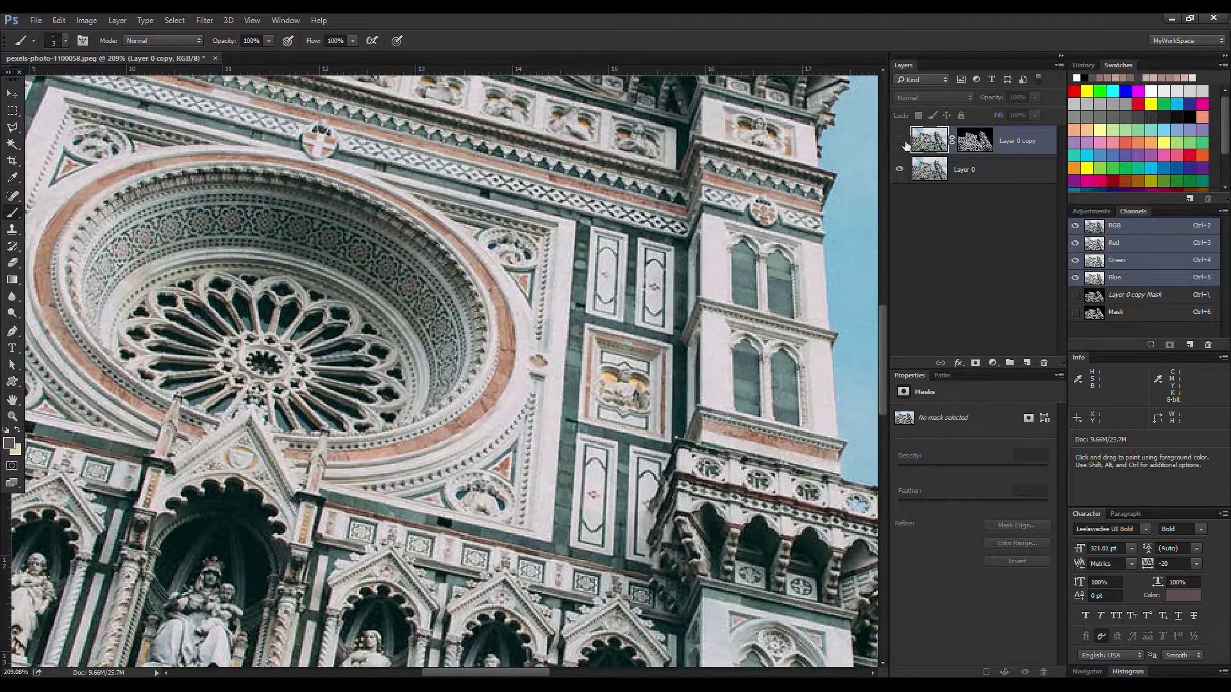
click(900, 141)
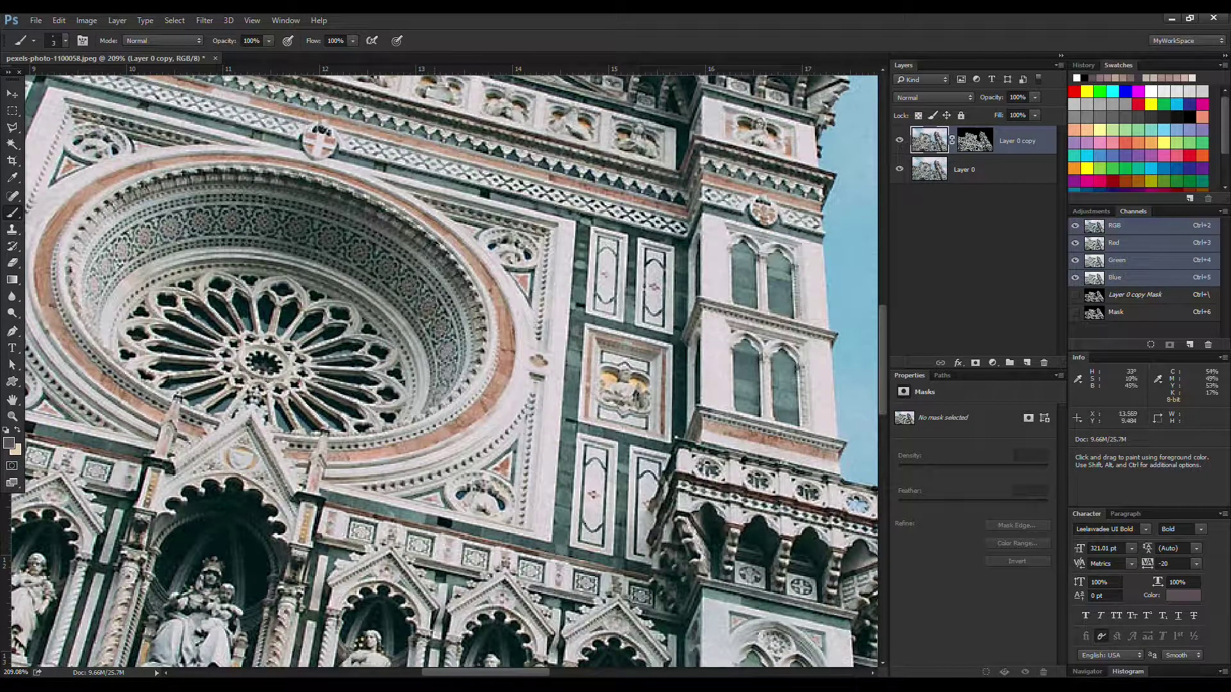
key(ctrl+0)
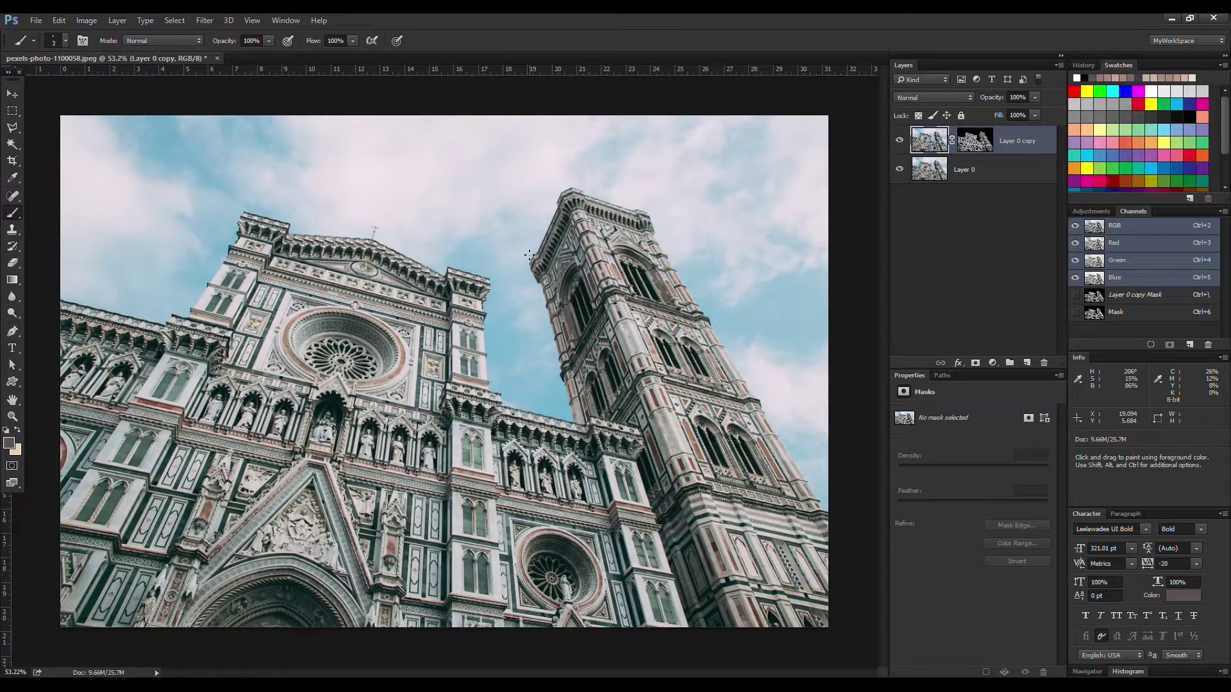
Step: Add a Hue/Saturation adjustment layer above Layer 0 copy and replace its mask with a copy of Layer 0 copy's edge mask
click(995, 364)
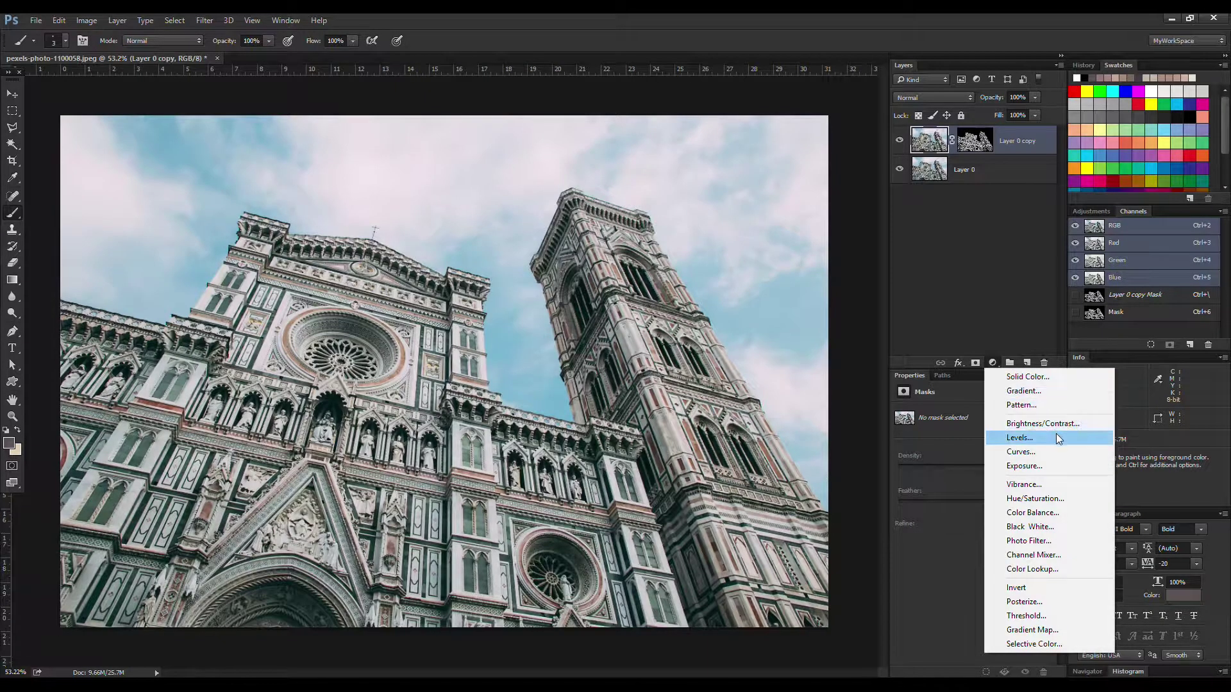
click(1056, 499)
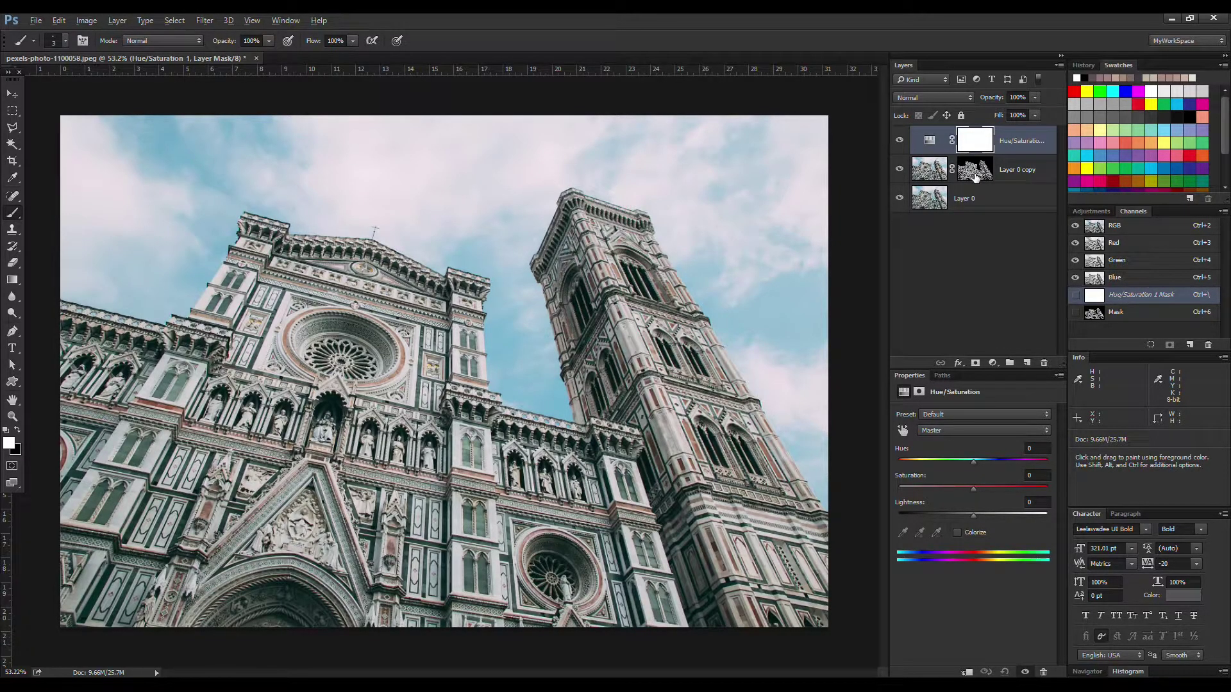
drag(975, 177, 975, 141)
click(560, 263)
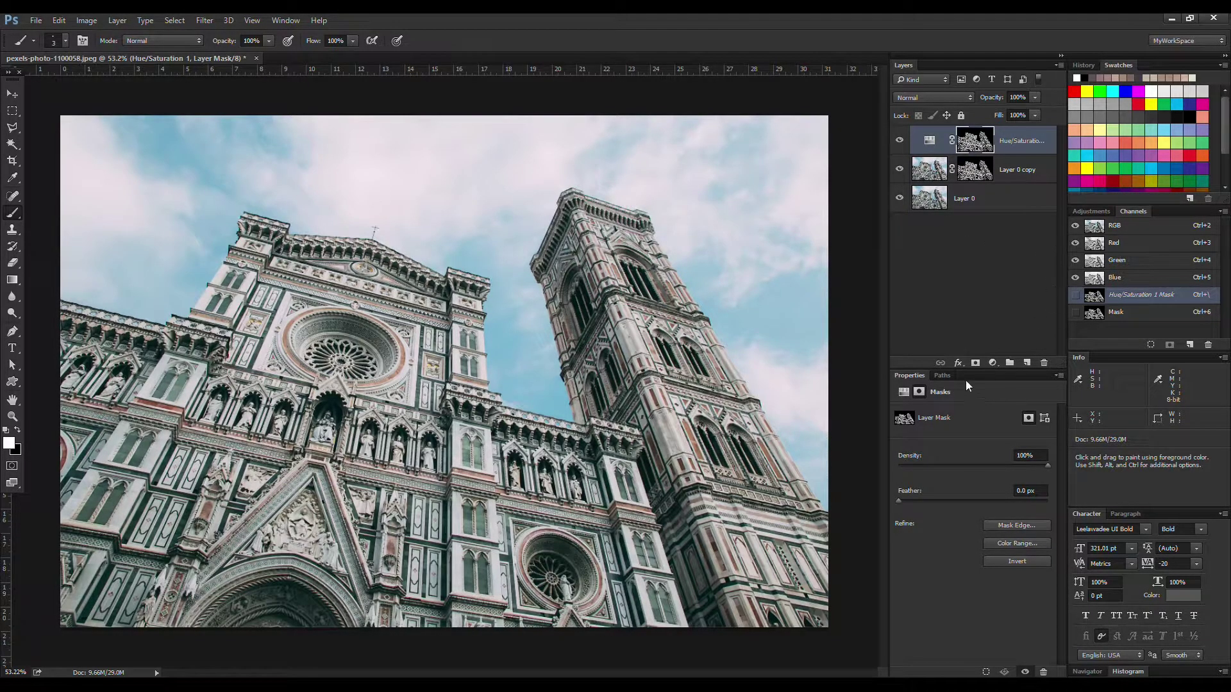
Step: Colorize the building's edges through the Hue/Saturation adjustment with Hue 49 and Saturation 35
click(929, 140)
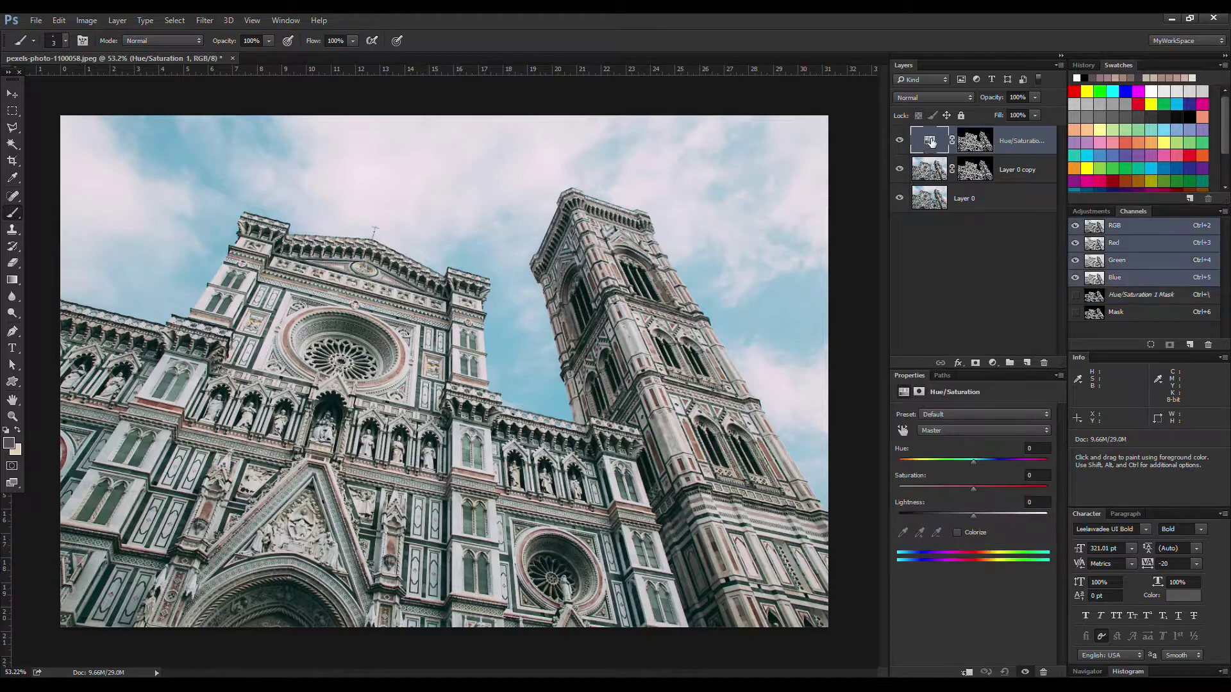
click(959, 532)
drag(958, 489, 920, 461)
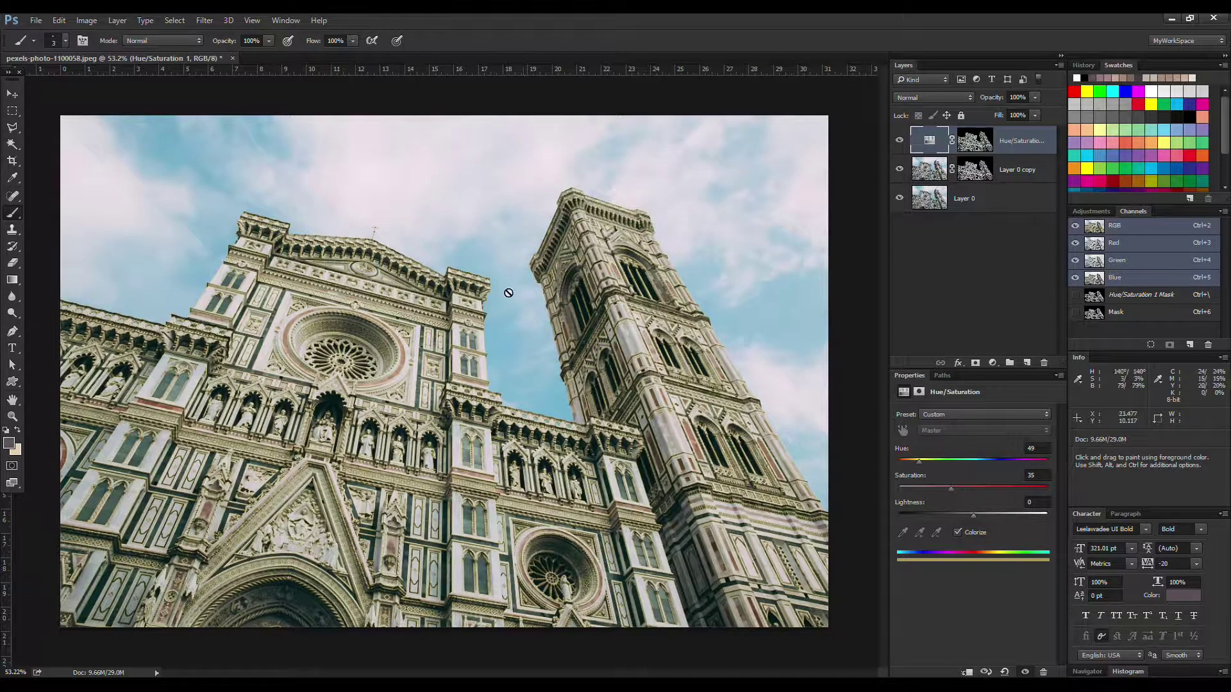
Step: Examine the tinted facade close up and compare the whole image with the Hue/Saturation layer hidden and shown
scroll(369, 262, up, 6)
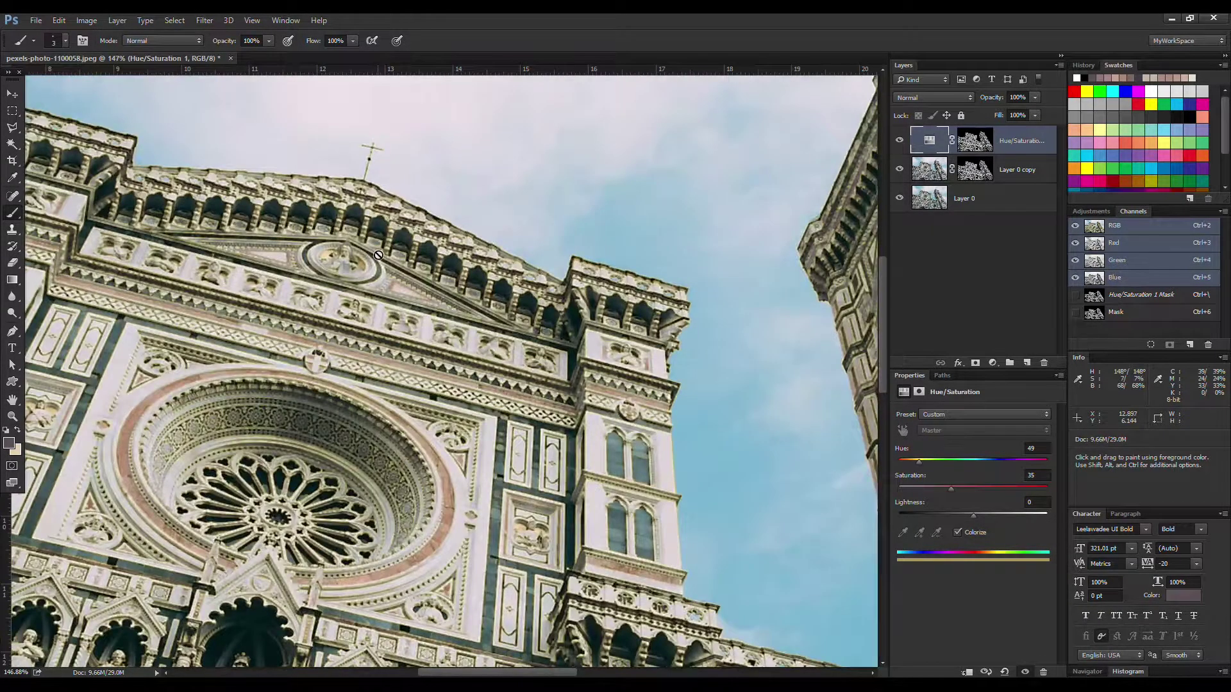
scroll(363, 197, down, 6)
scroll(366, 197, down, 1)
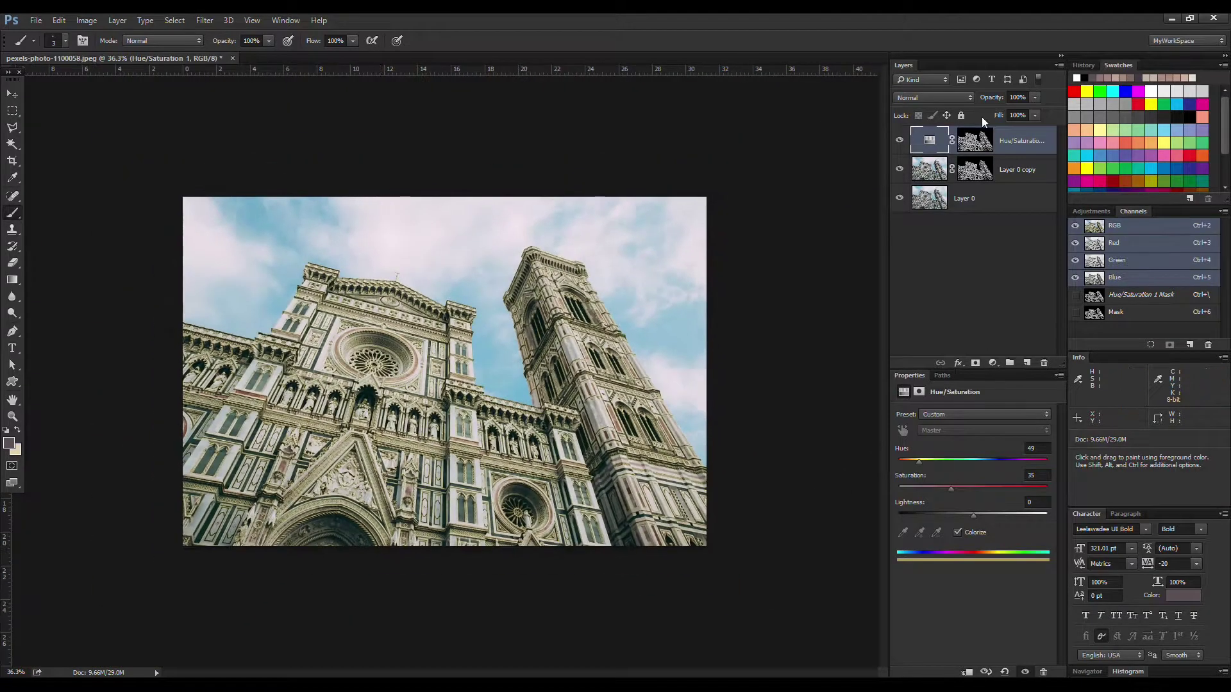
click(896, 145)
click(898, 145)
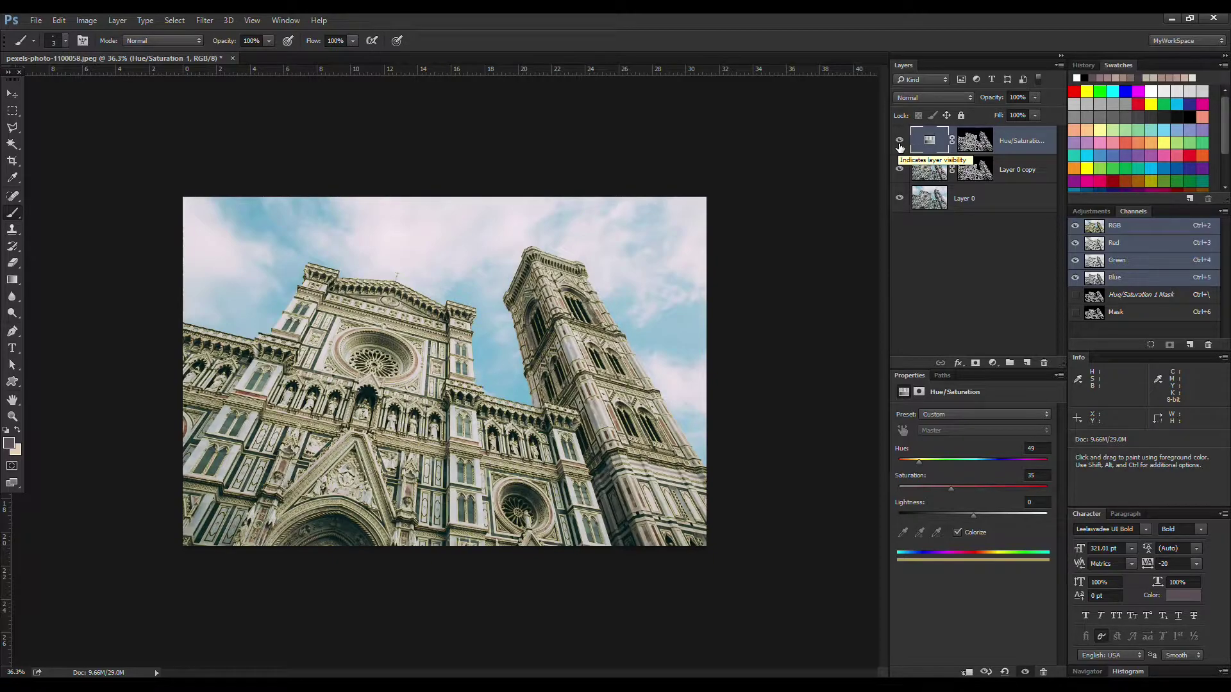
key(ctrl+plus)
Step: Reduce the Hue/Saturation adjustment layer's opacity to 63%
click(1021, 209)
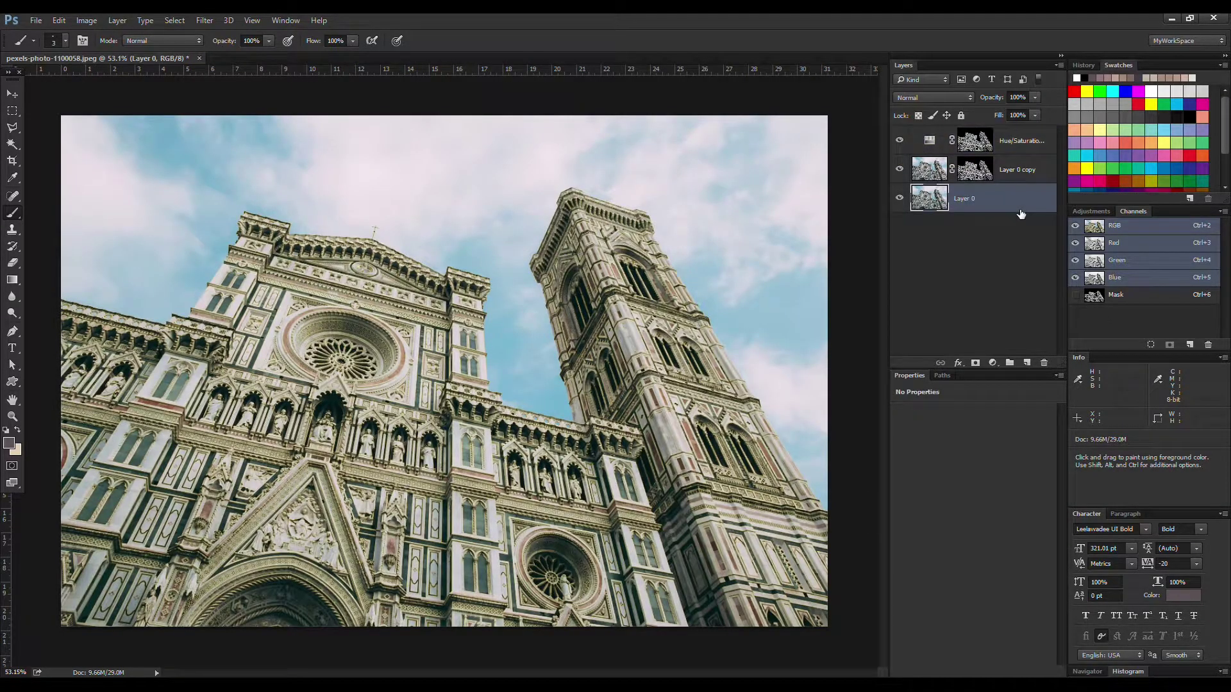
click(1024, 141)
click(1036, 98)
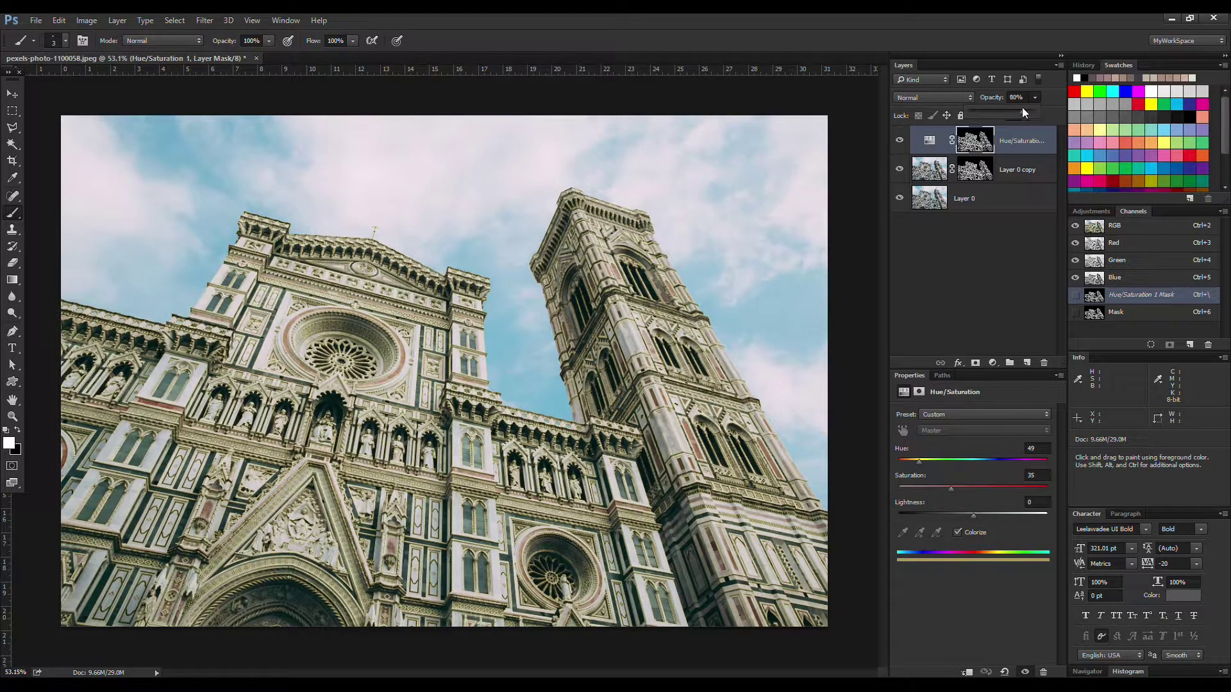
drag(1011, 113, 1003, 114)
Step: Compare the image with the softened Hue/Saturation tint hidden and shown, and inspect the facade and tower edges at several magnifications
click(901, 142)
click(900, 141)
scroll(560, 290, up, 2)
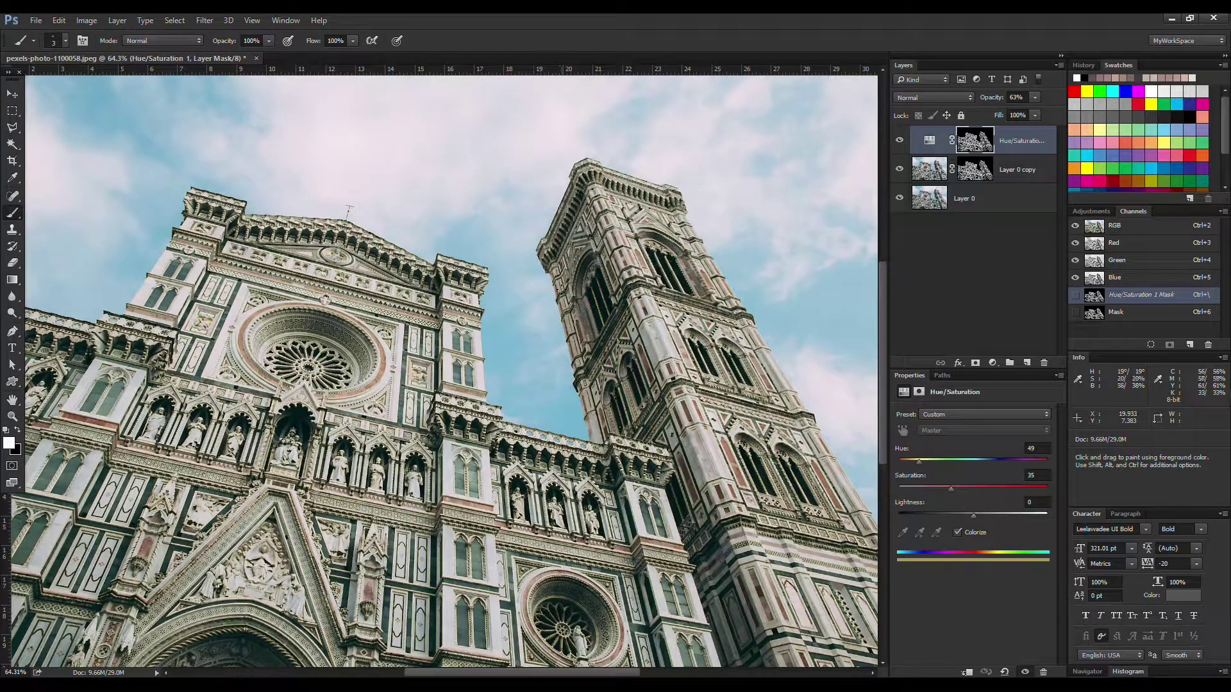
scroll(555, 268, down, 2)
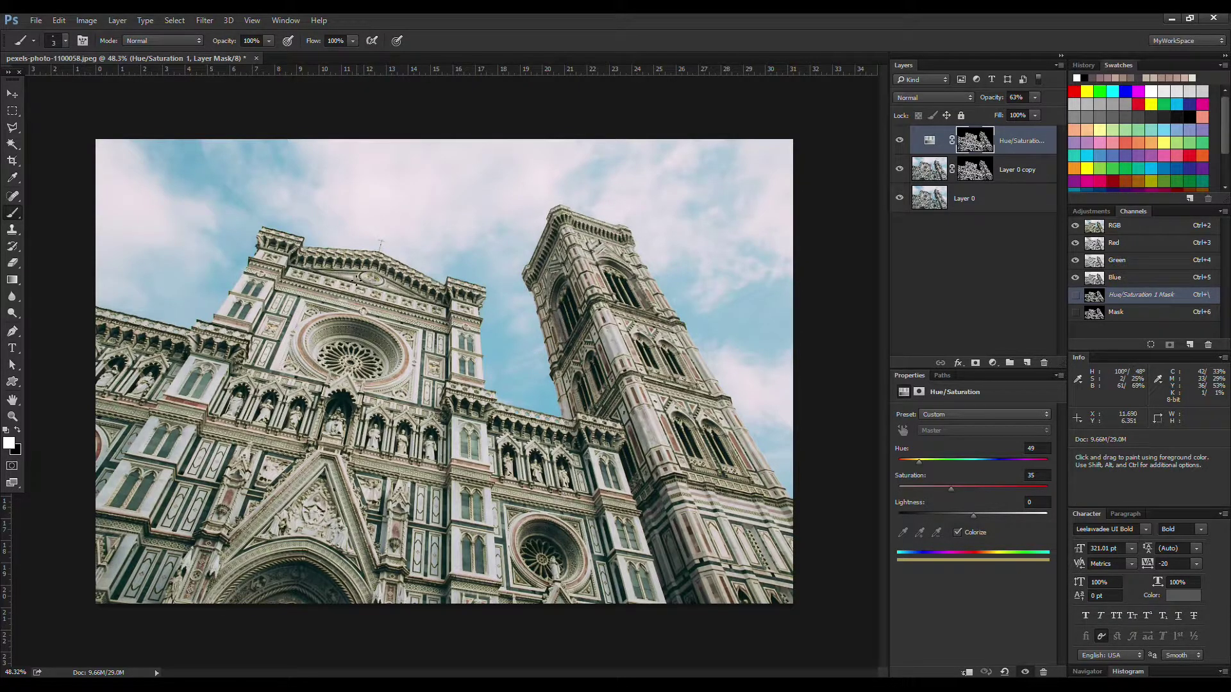
scroll(362, 260, up, 8)
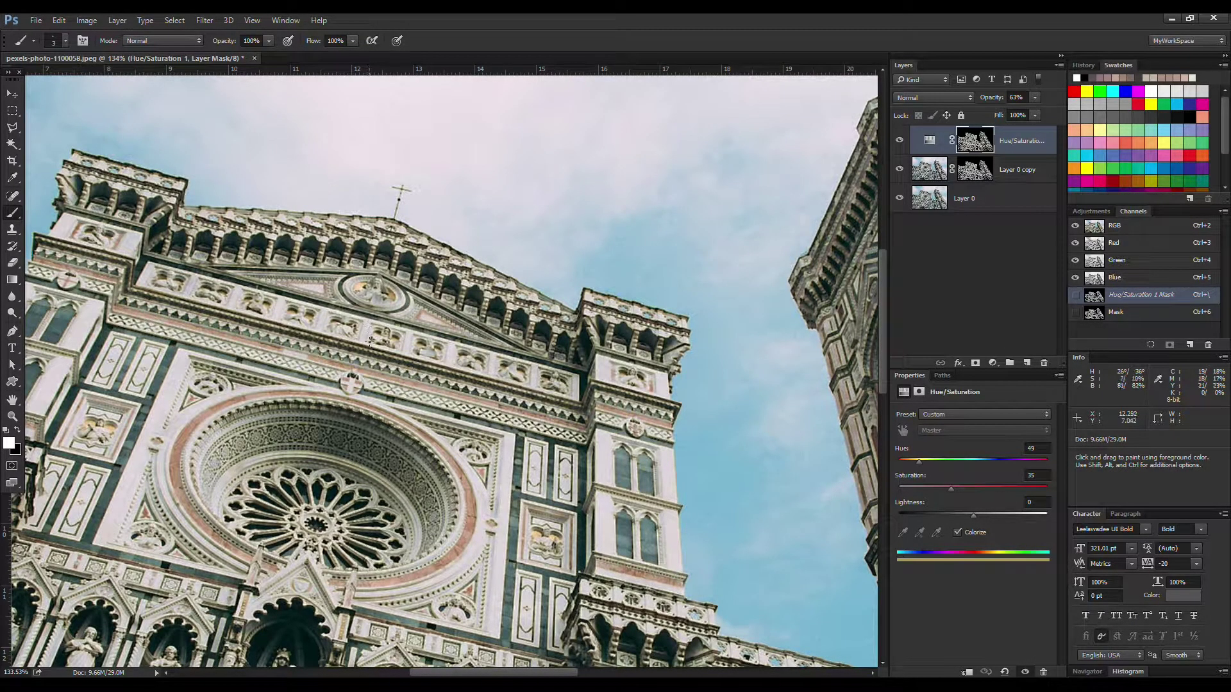
scroll(371, 340, down, 4)
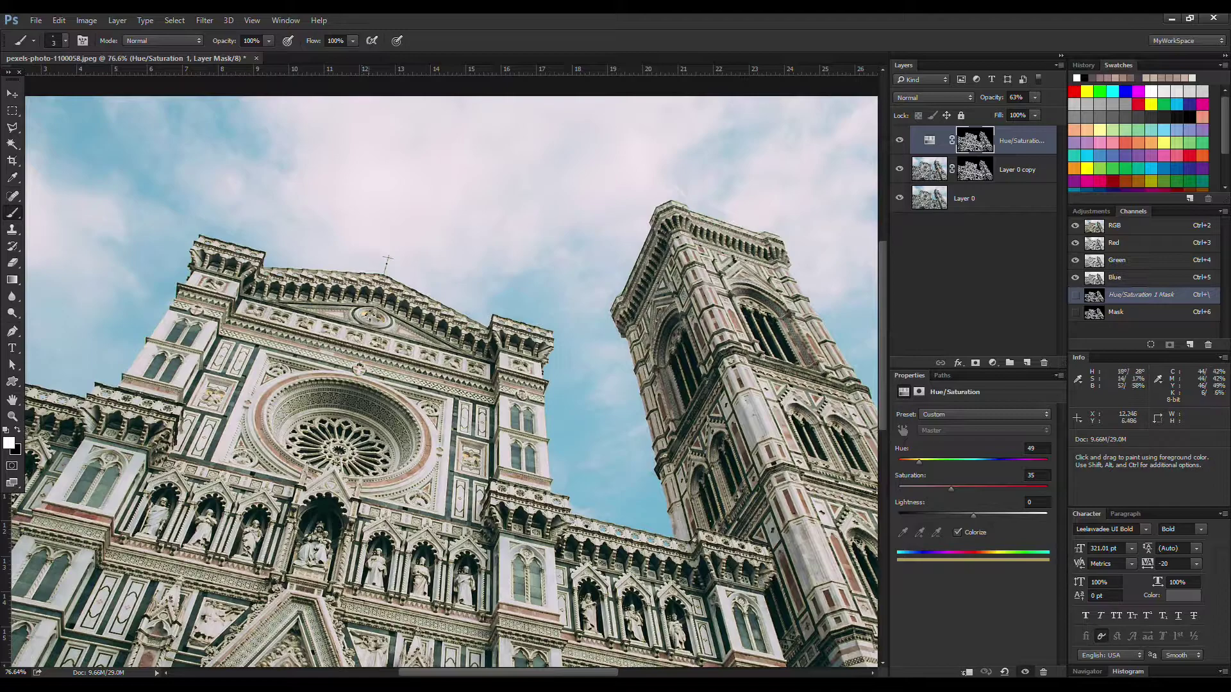